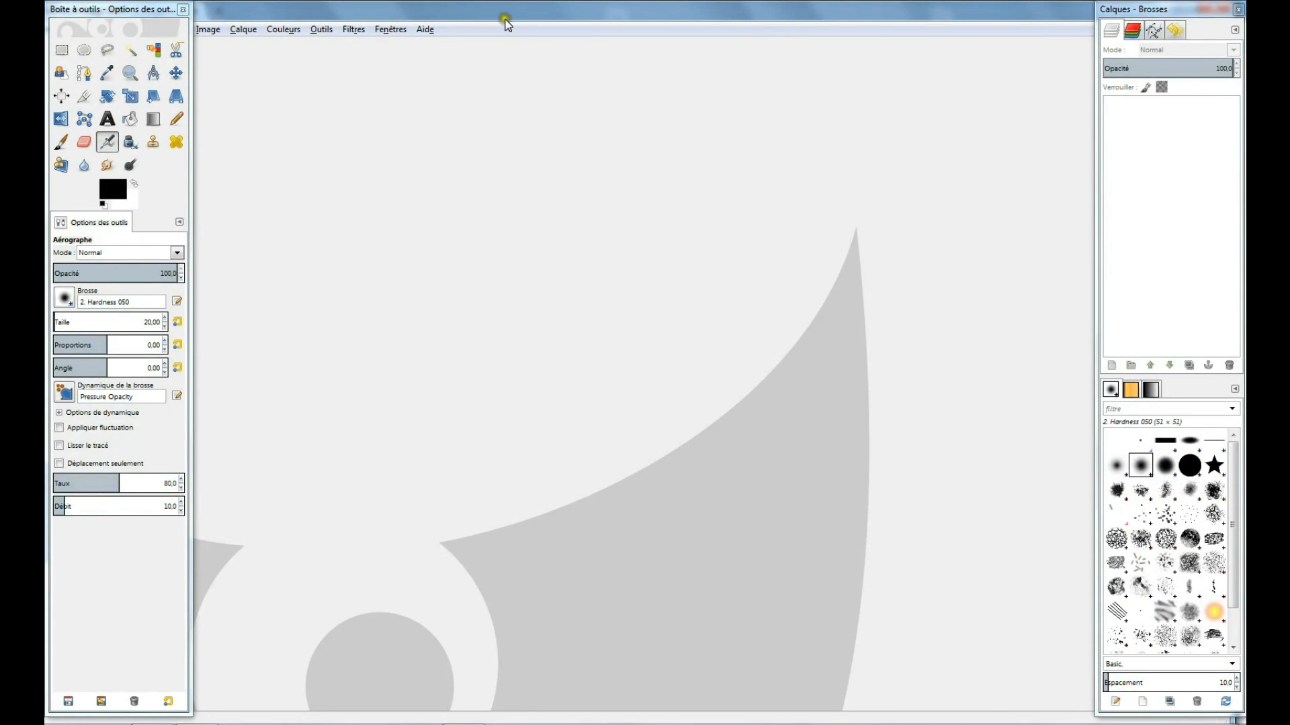
- Reposition the separate image window and the toolbox window
mouse_move(485, 12)
mouse_down()
mouse_move(657, 49)
mouse_move(801, 29)
mouse_move(469, 6)
mouse_move(299, 34)
mouse_move(564, 95)
mouse_move(714, 20)
mouse_move(570, 6)
mouse_move(627, 6)
mouse_move(679, 17)
mouse_move(511, 14)
mouse_up()
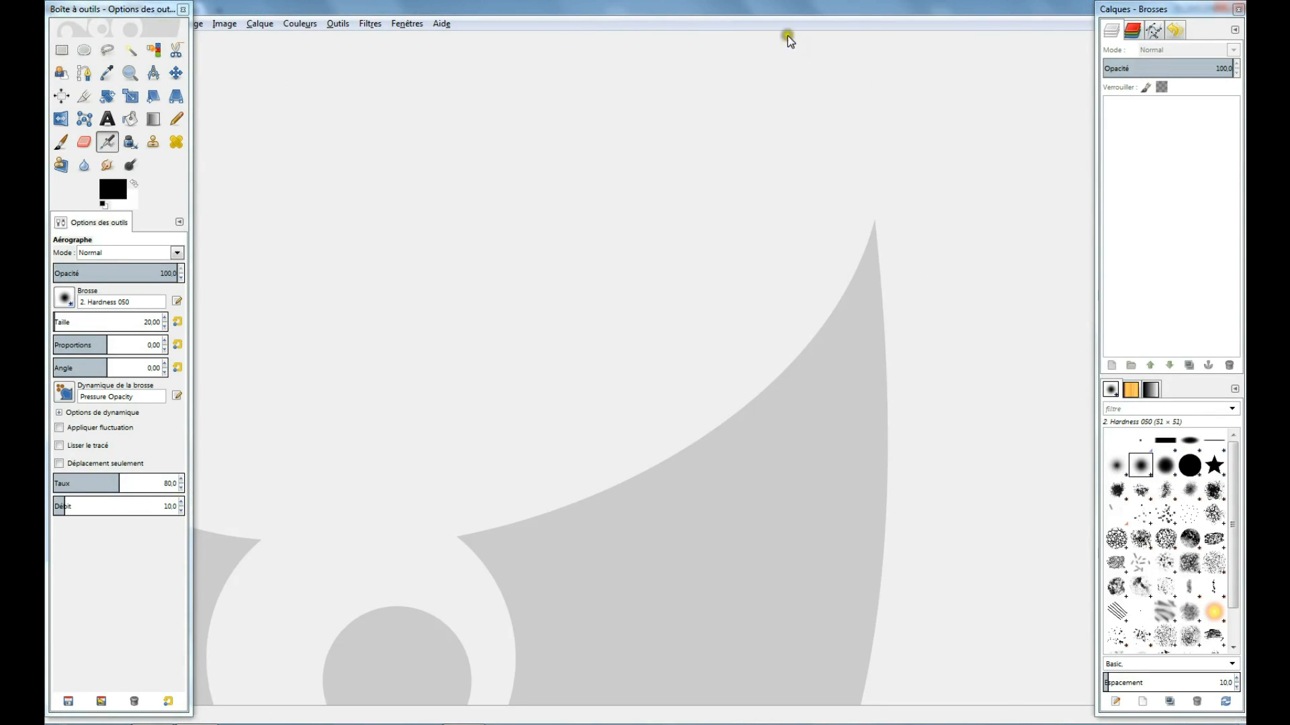
mouse_move(703, 6)
mouse_down()
mouse_move(924, 58)
mouse_move(993, 26)
mouse_move(687, 6)
mouse_move(576, 54)
mouse_move(553, 35)
mouse_move(583, 12)
mouse_move(871, 8)
mouse_move(696, 11)
mouse_up()
mouse_move(123, 12)
mouse_down()
mouse_move(259, 40)
mouse_move(551, 35)
mouse_move(280, 31)
mouse_move(580, 19)
mouse_move(127, 14)
mouse_up()
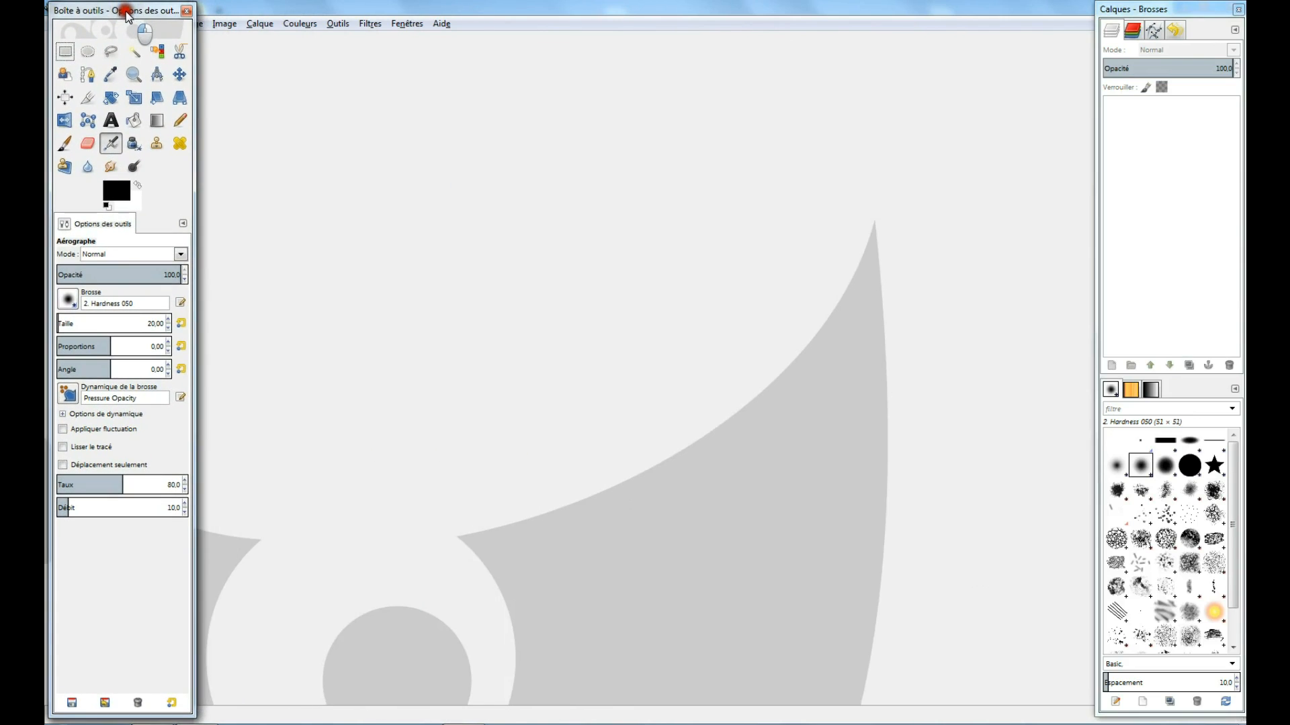
- Switch the interface to single-window mode and maximize the combined window
click(407, 25)
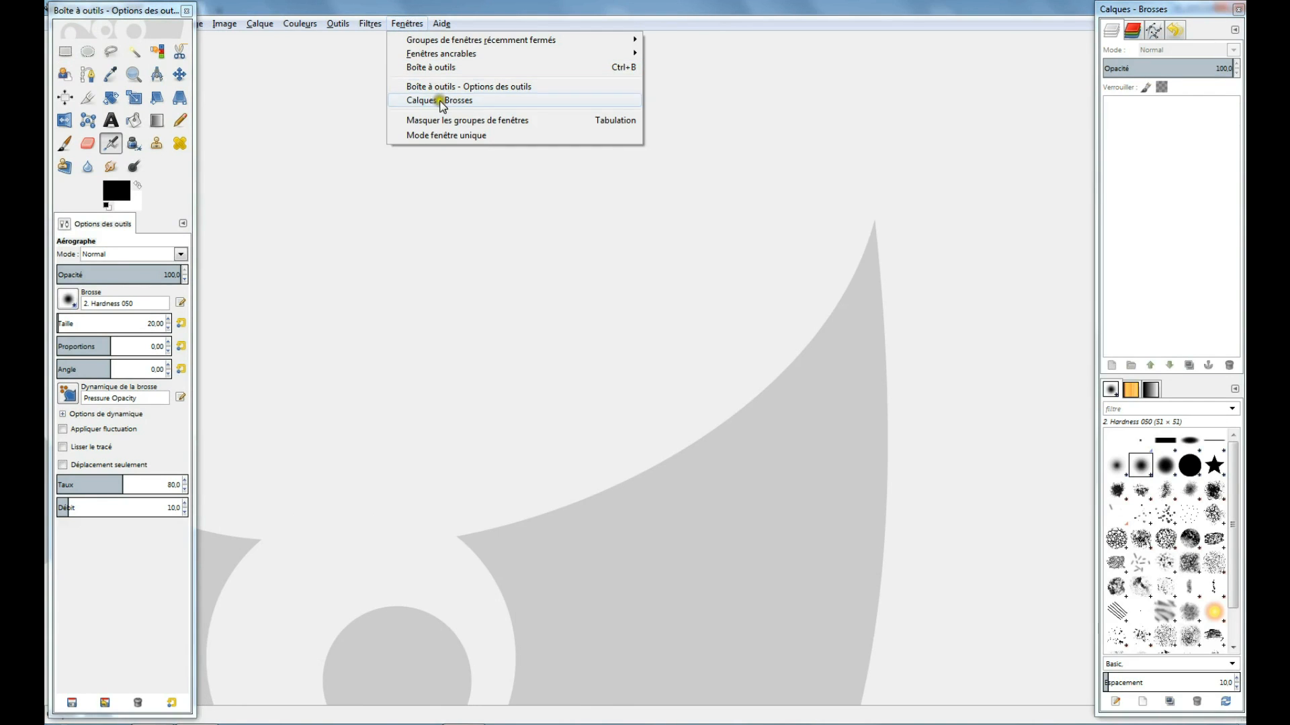
click(461, 139)
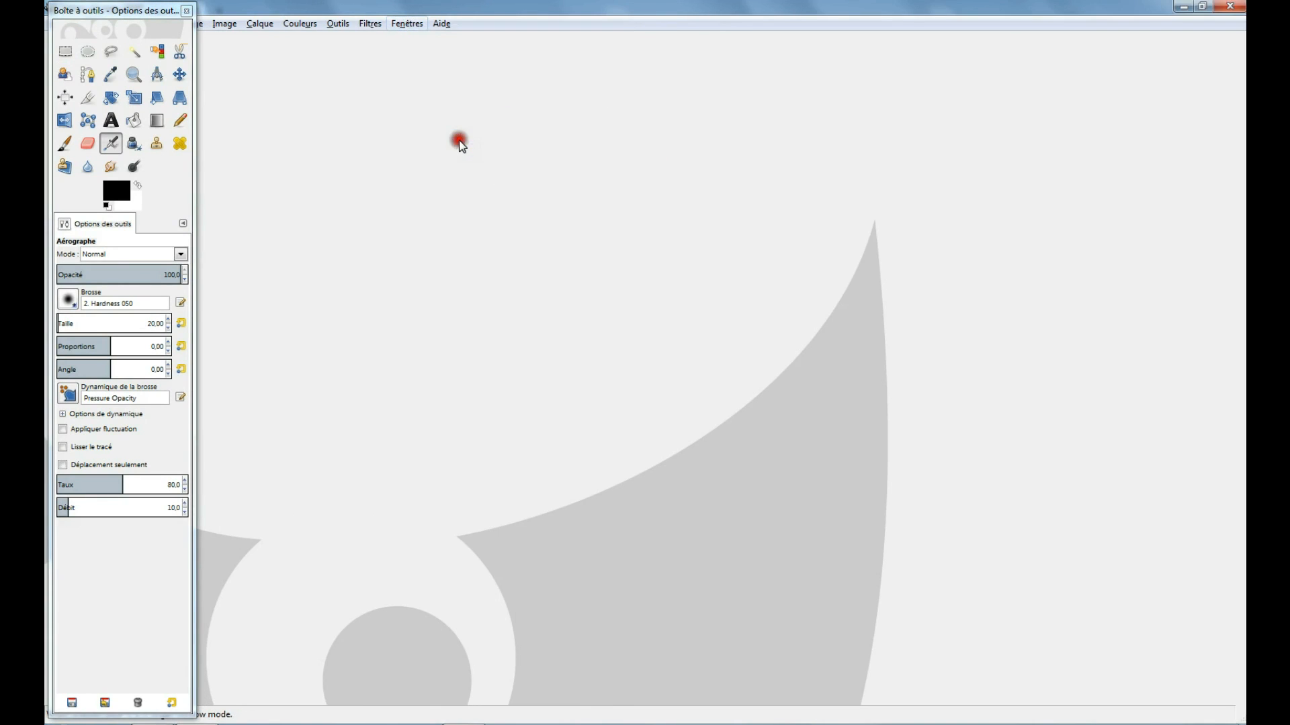
mouse_move(489, 12)
mouse_down()
mouse_move(646, 52)
mouse_move(576, 6)
mouse_move(374, 18)
mouse_move(421, 95)
mouse_move(575, 69)
mouse_move(501, 27)
mouse_up()
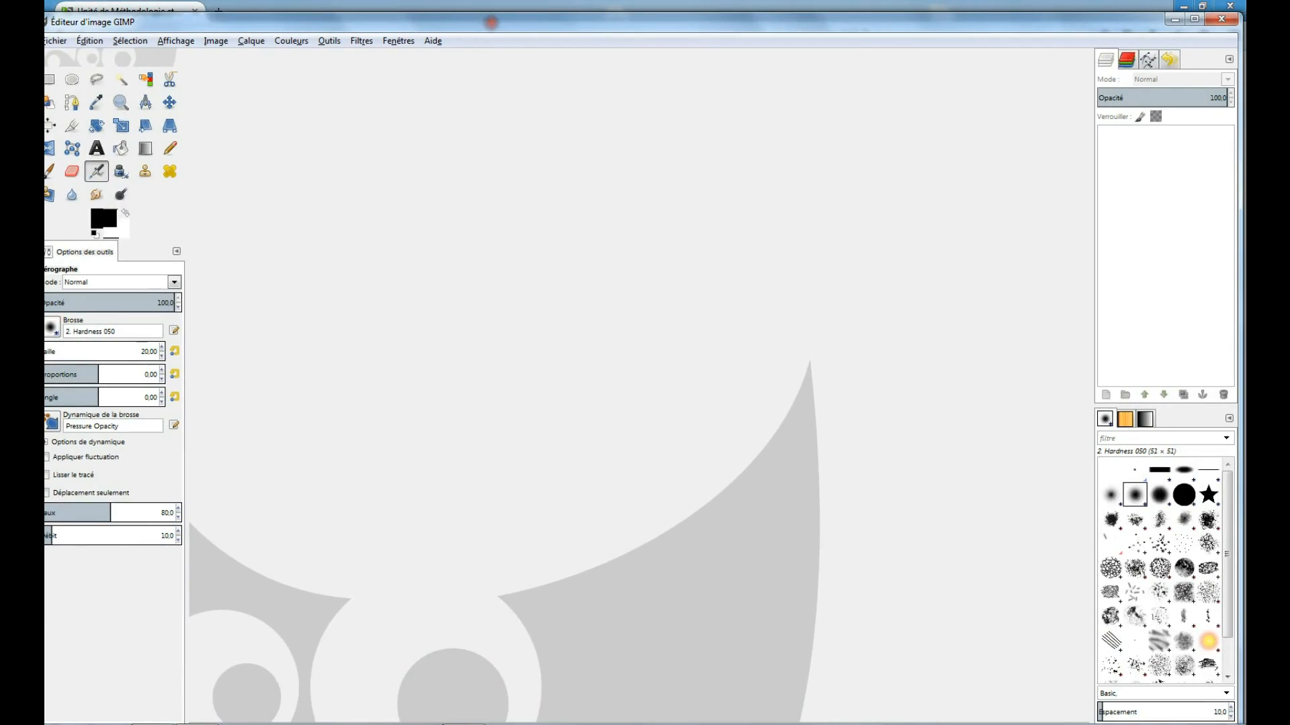
click(1195, 25)
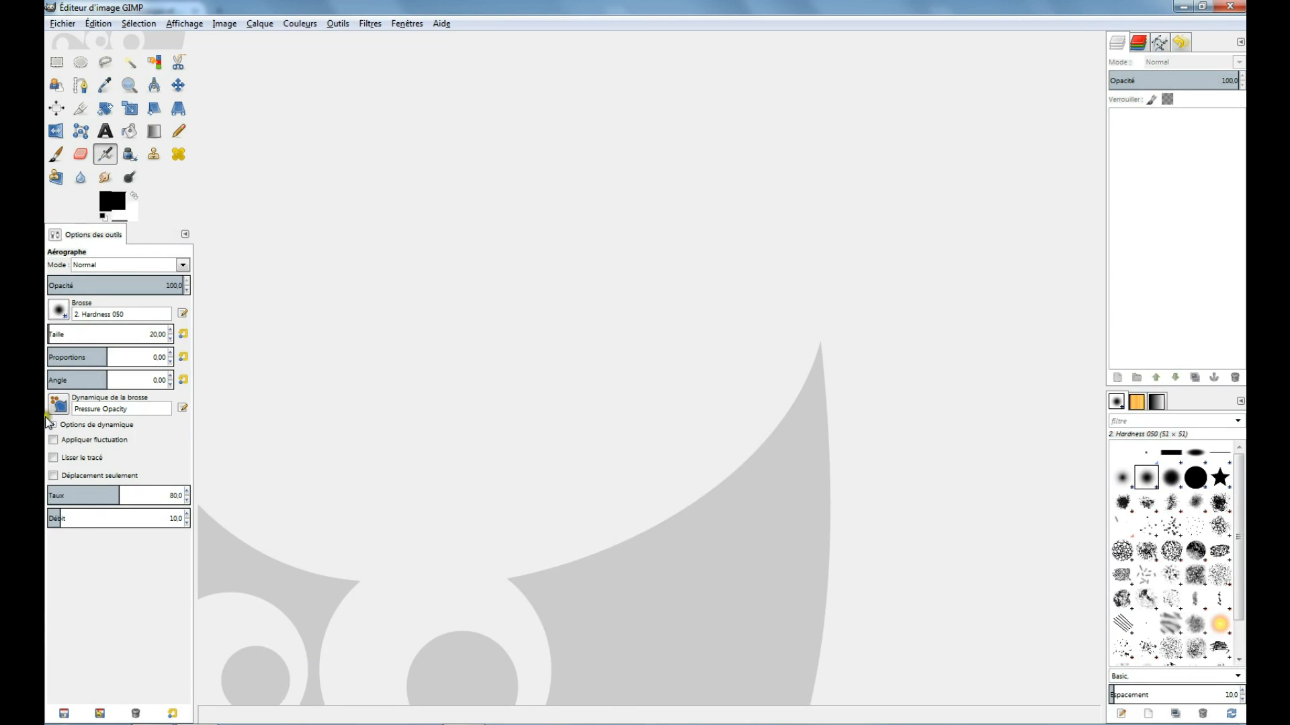
- Examine the options of the cage transform, color picker, shear and paths tools one after another
click(79, 132)
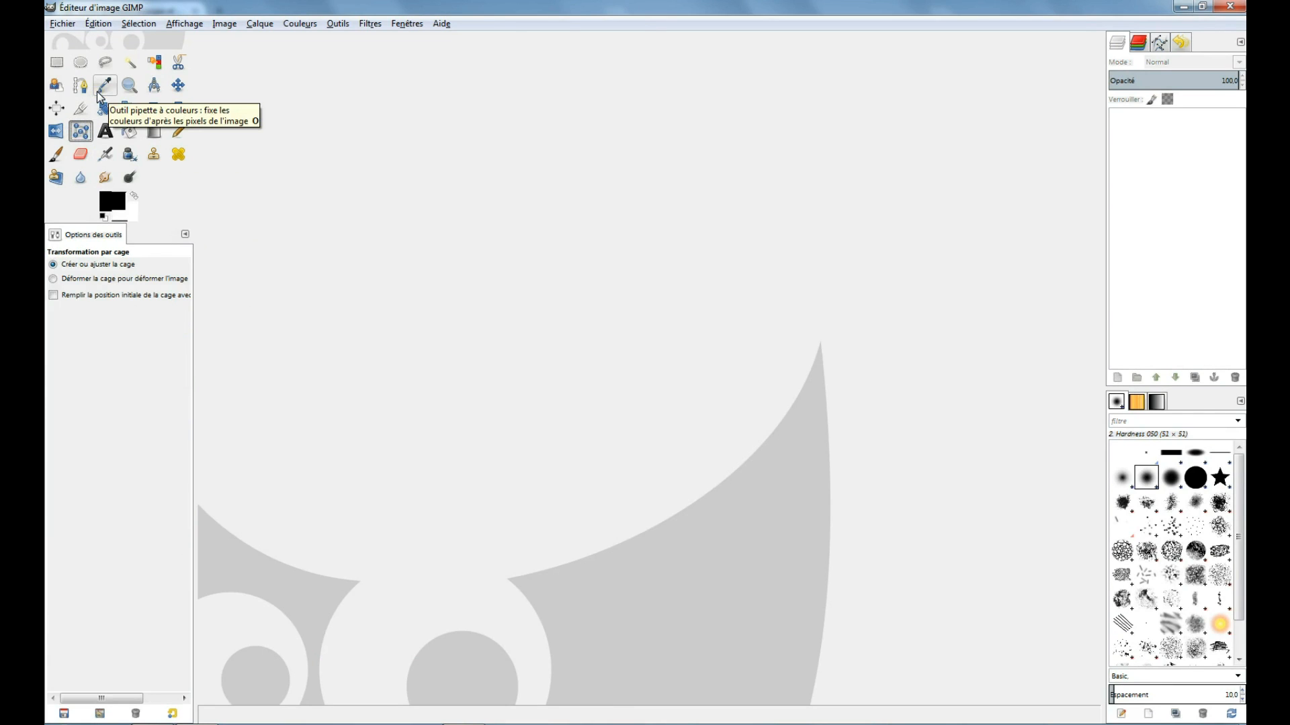
click(97, 90)
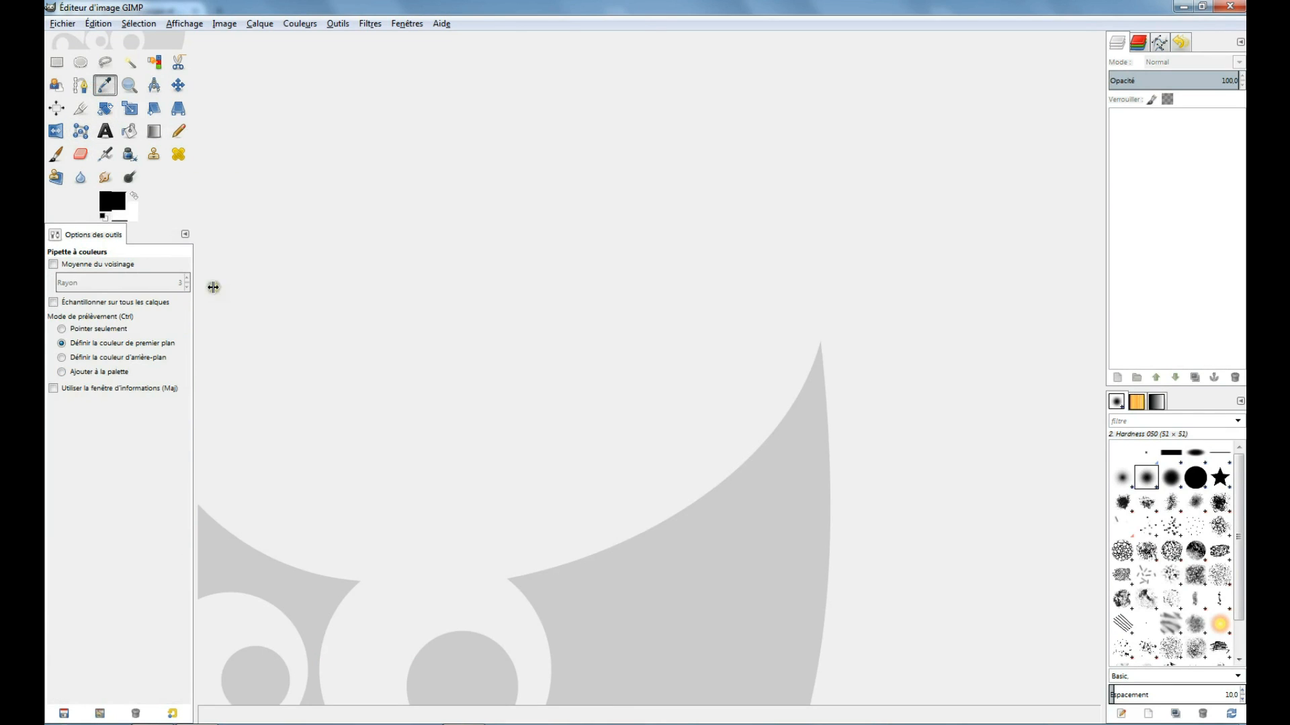
click(154, 108)
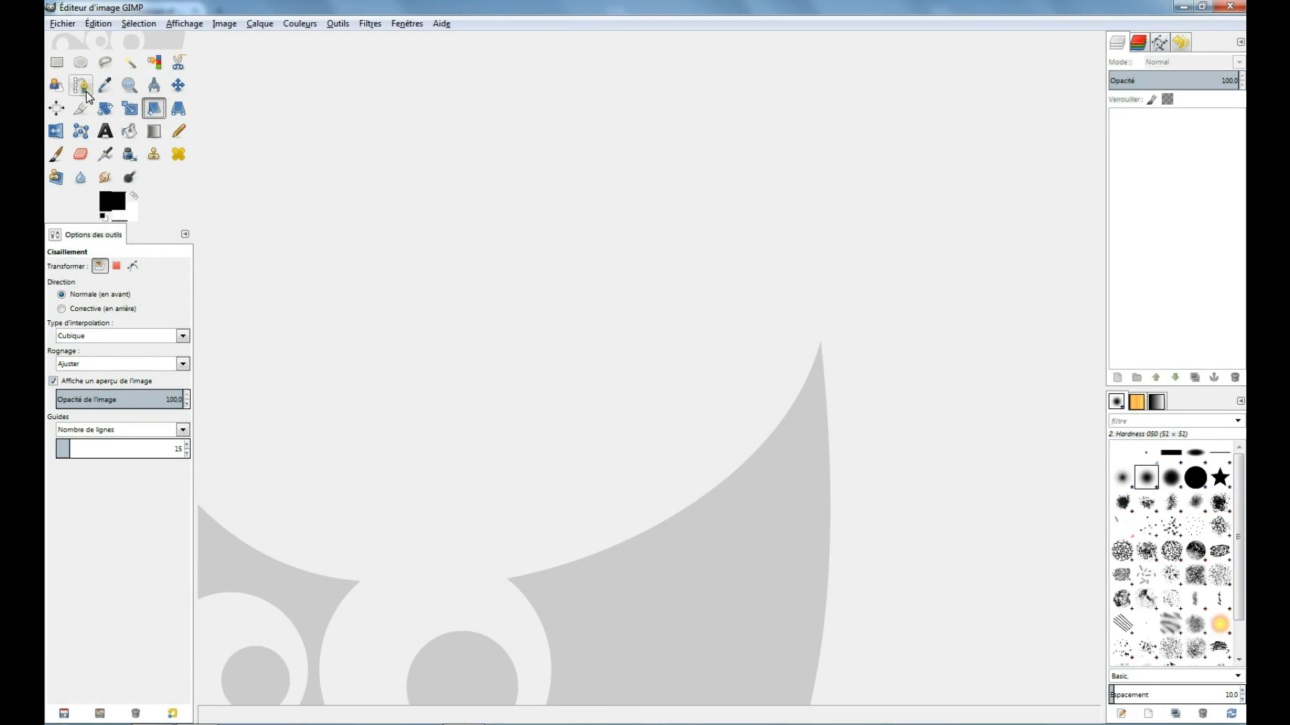
click(85, 92)
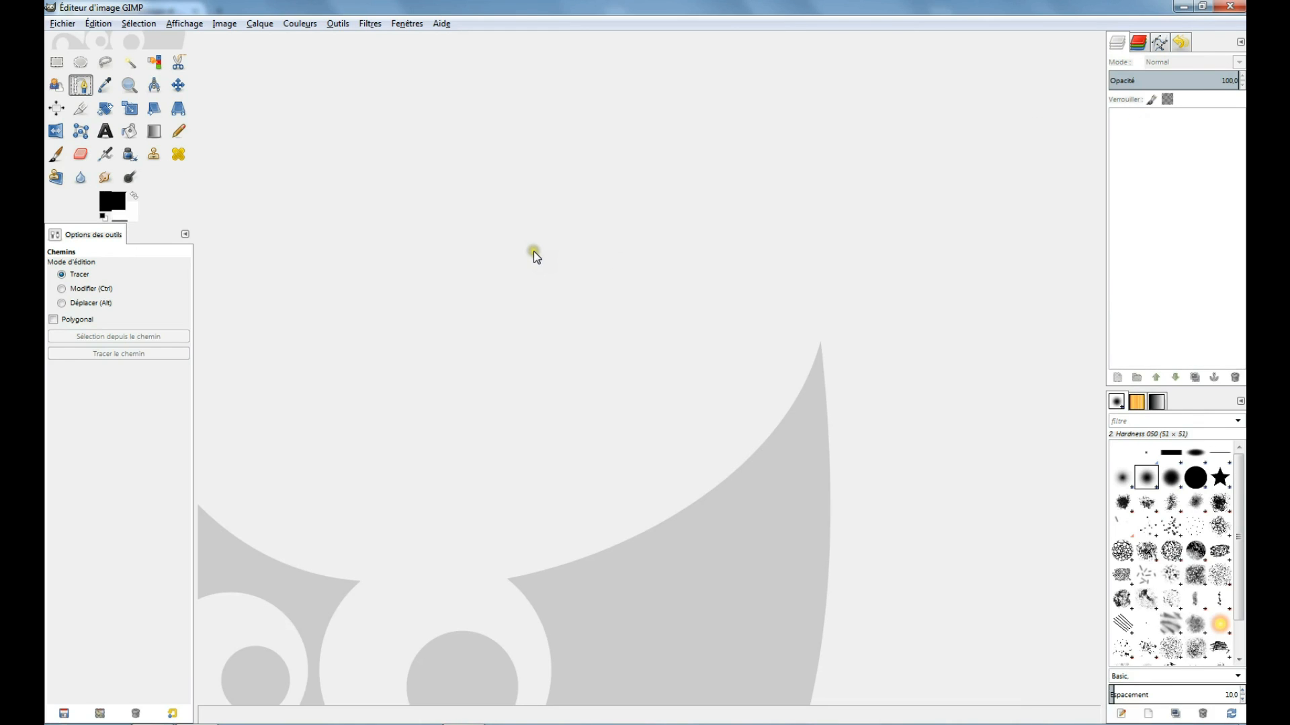
click(450, 240)
- In the toolbox preferences, hide the Ciseaux intelligents, Extraction du premier plan and Chemins tools
click(104, 26)
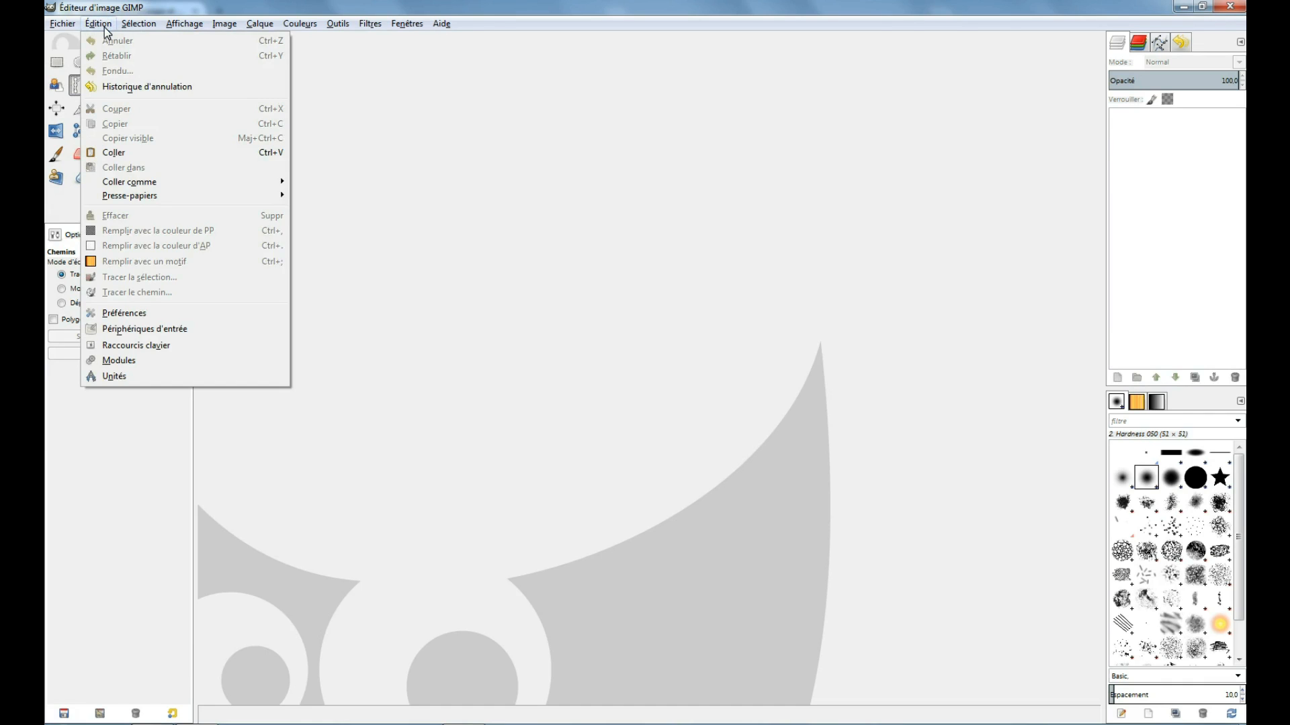
click(149, 312)
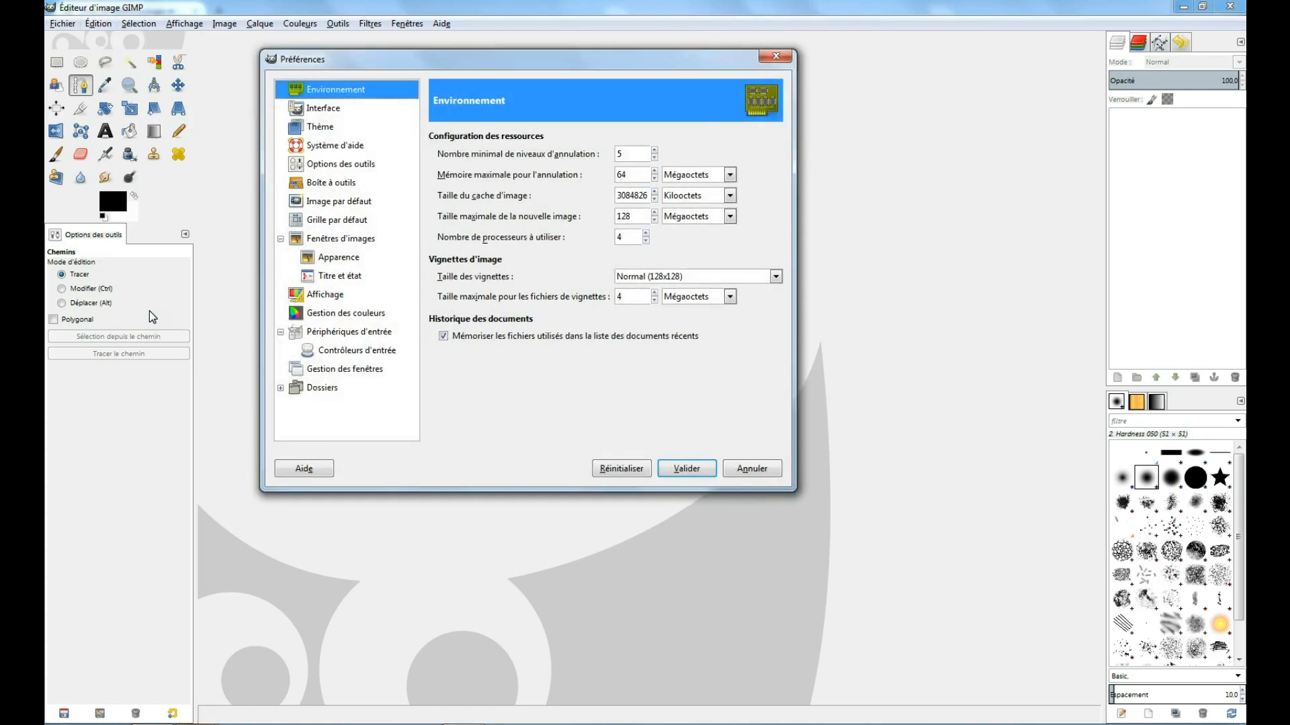
click(340, 183)
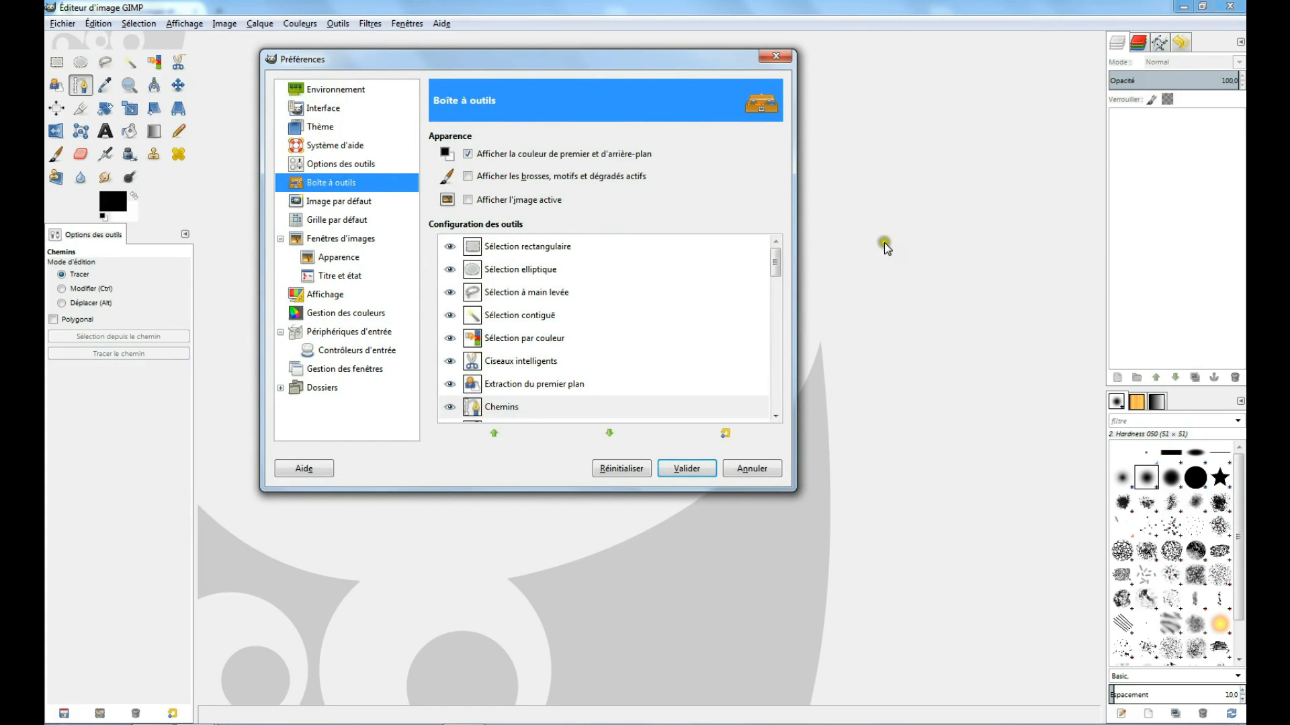
click(776, 270)
click(456, 366)
click(450, 384)
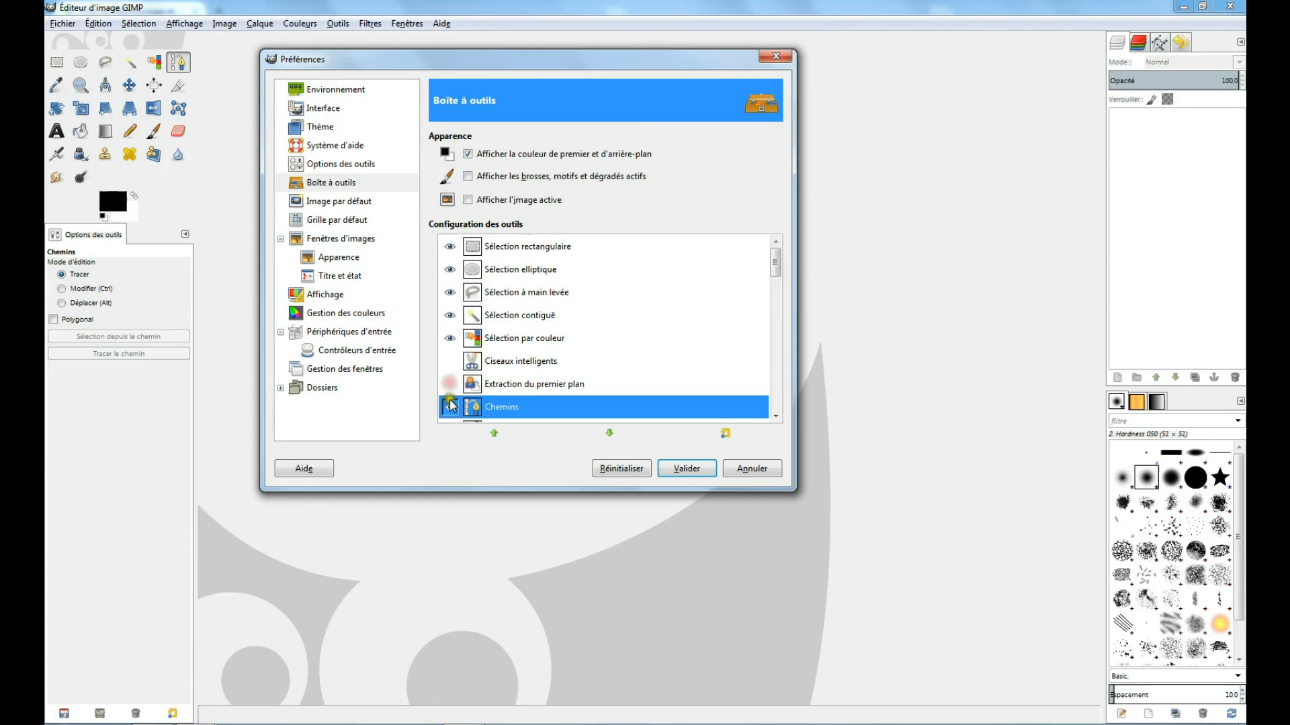
click(450, 407)
- Hide the Mesure, Alignement, Cisaillement and Perspective tools from the toolbox
scroll(450, 403, down, 5)
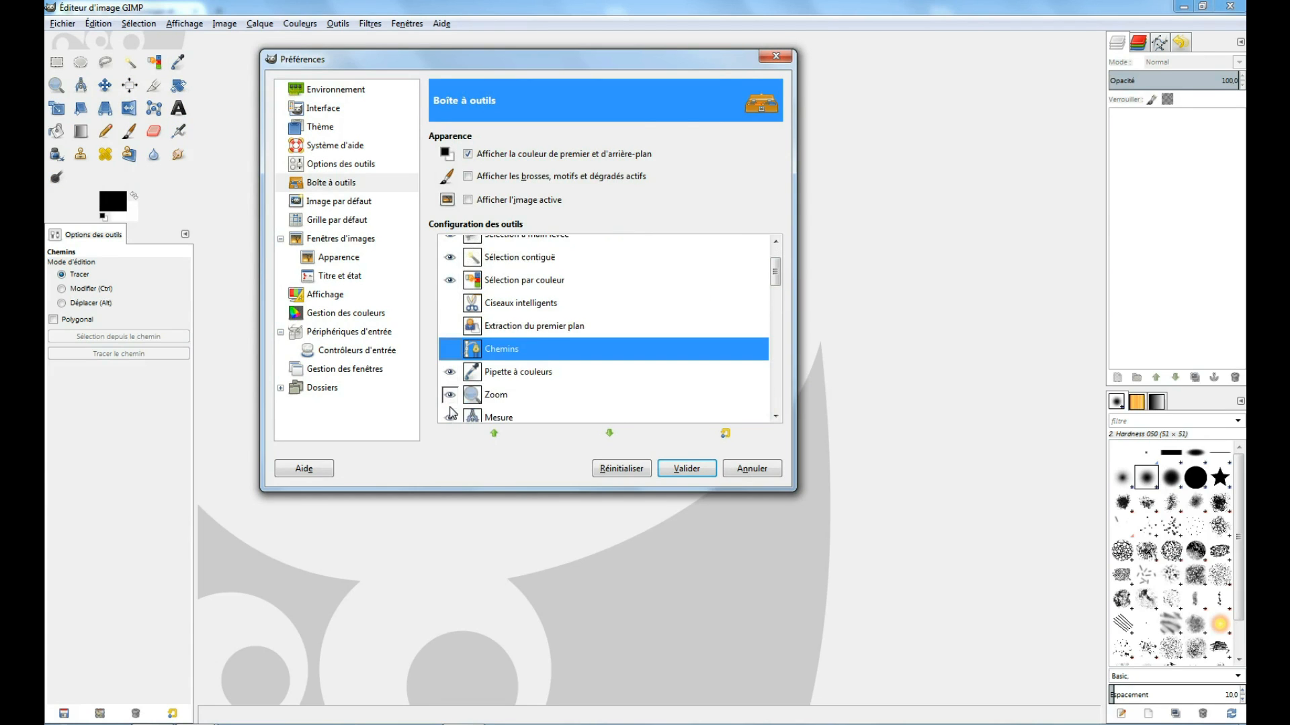
click(450, 329)
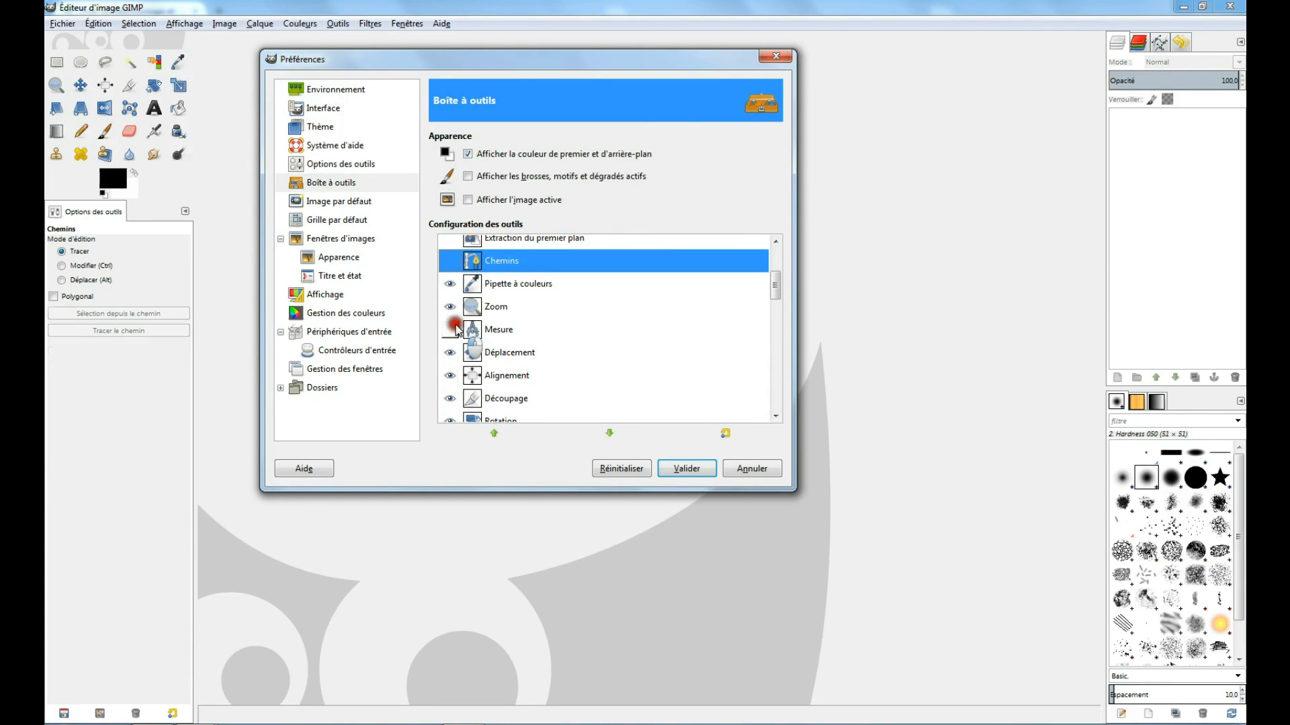
click(450, 377)
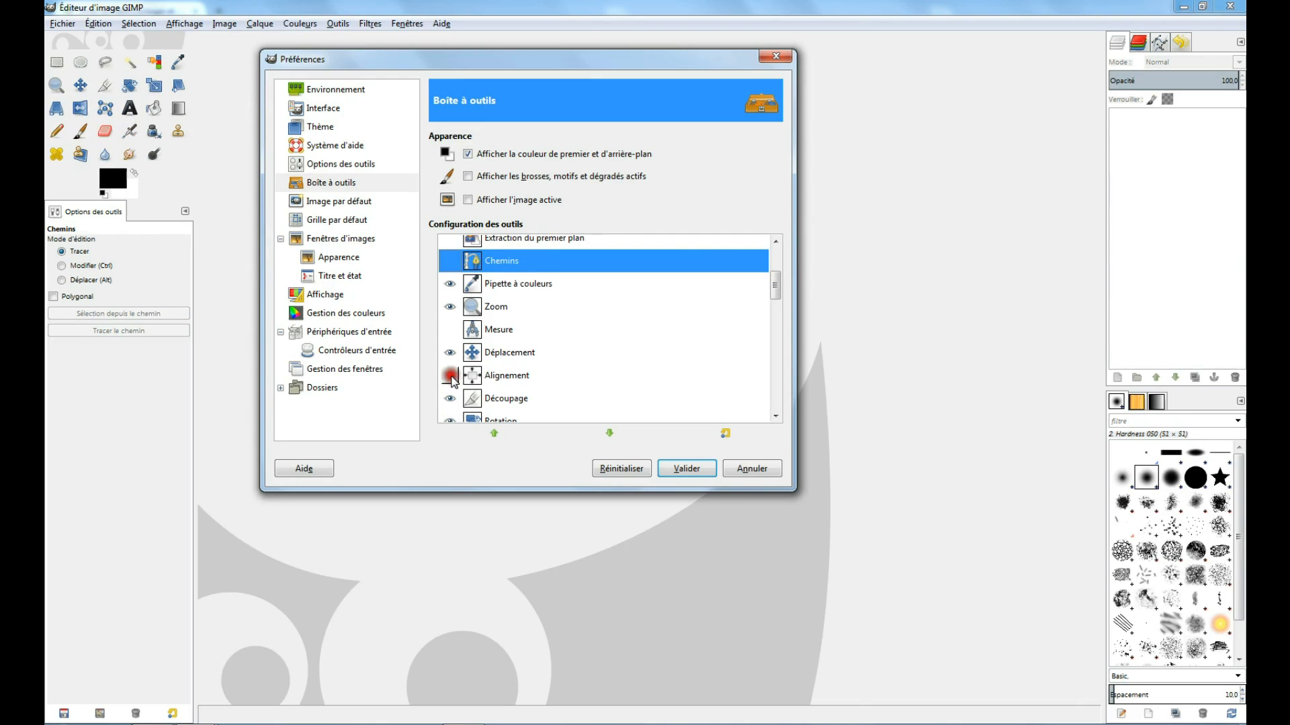
scroll(449, 376, down, 4)
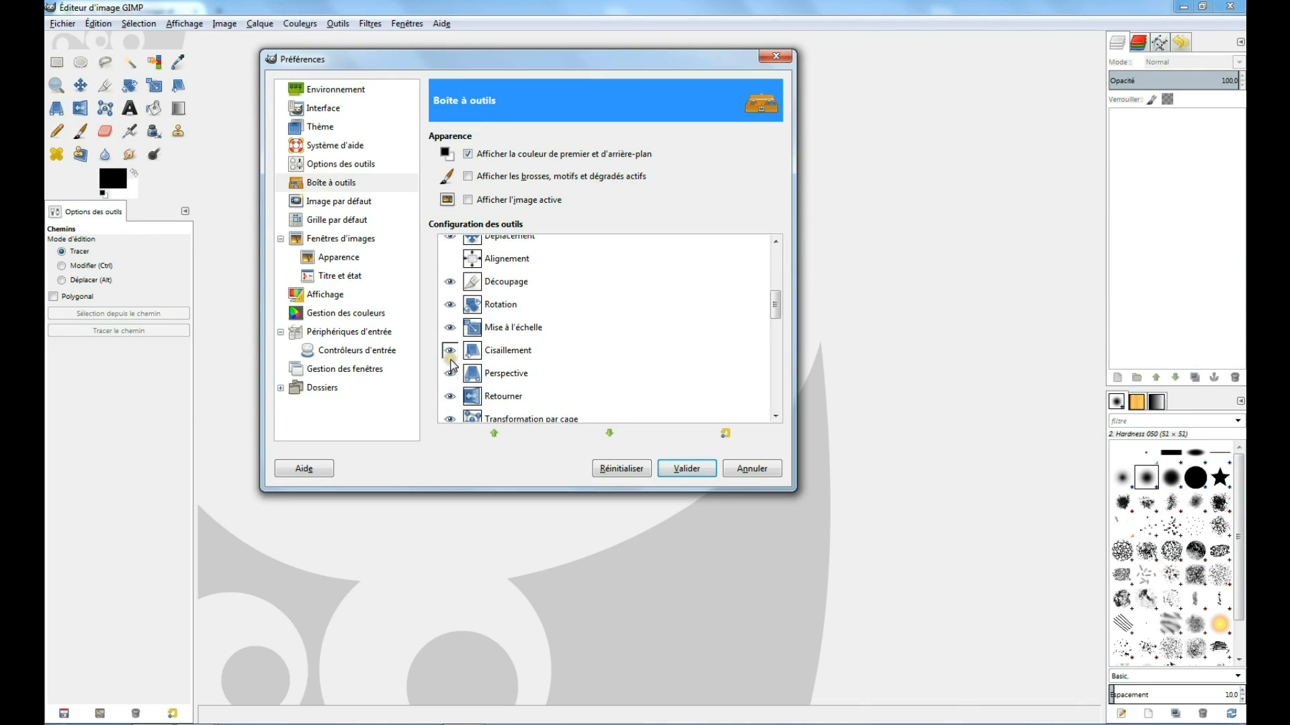
click(450, 350)
click(450, 373)
- Hide the Transformation par cage and Dégradé tools from the toolbox
scroll(452, 379, down, 2)
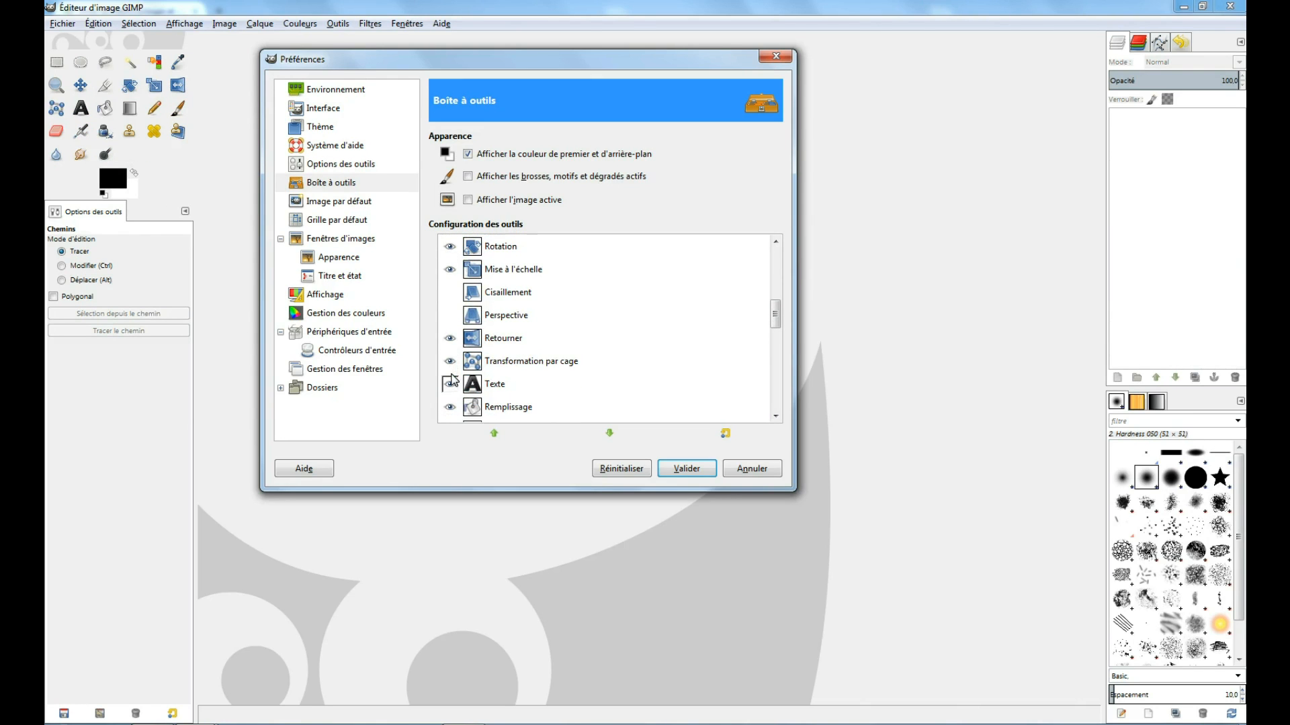
click(450, 362)
scroll(448, 380, down, 2)
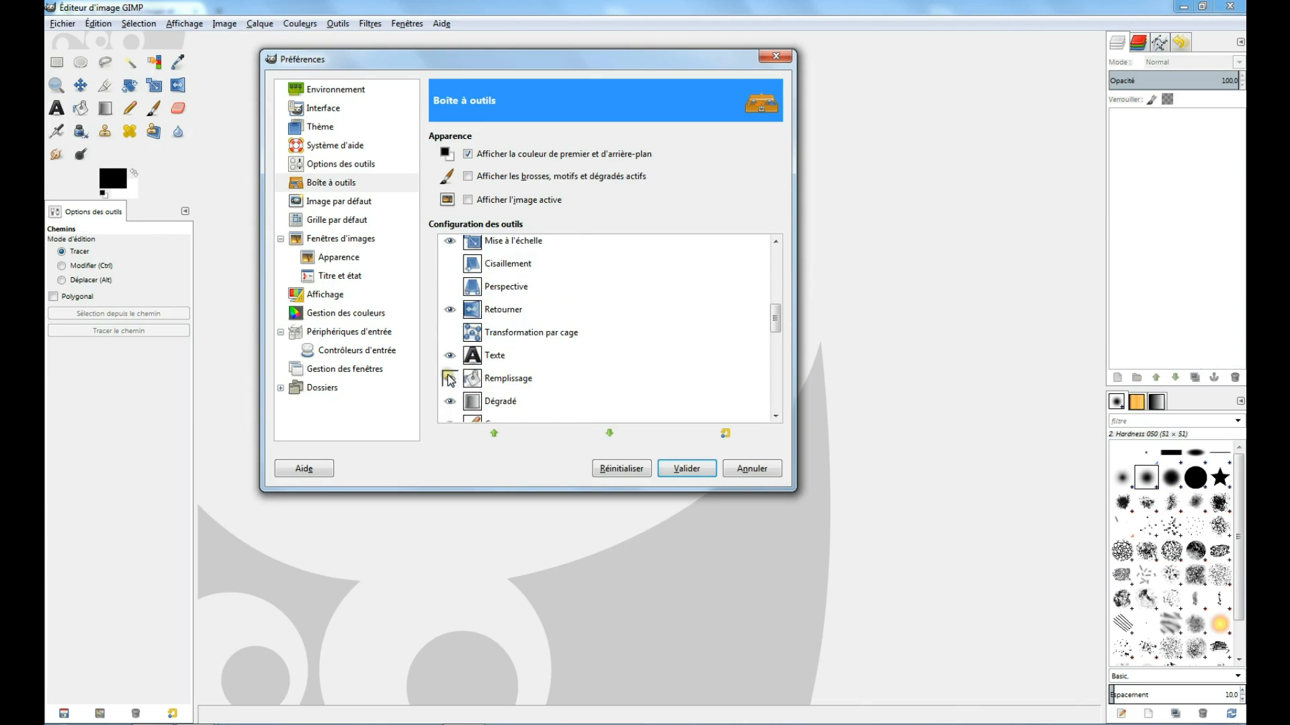
click(449, 373)
- Hide Calligraphie, Correcteur, Clonage en perspective, Flou / Netteté, Barbouillage and Éclaircir / Assombrir from the toolbox, and apply the preferences
scroll(449, 377, down, 3)
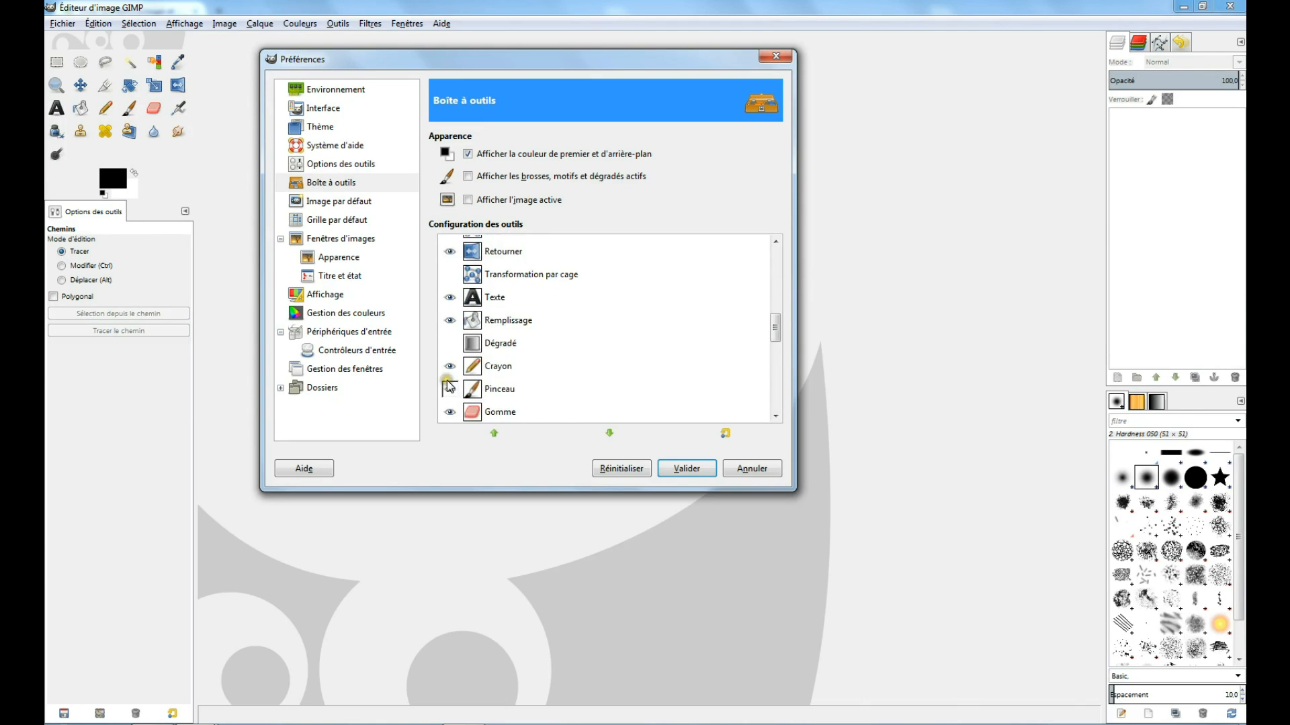
scroll(448, 382, down, 1)
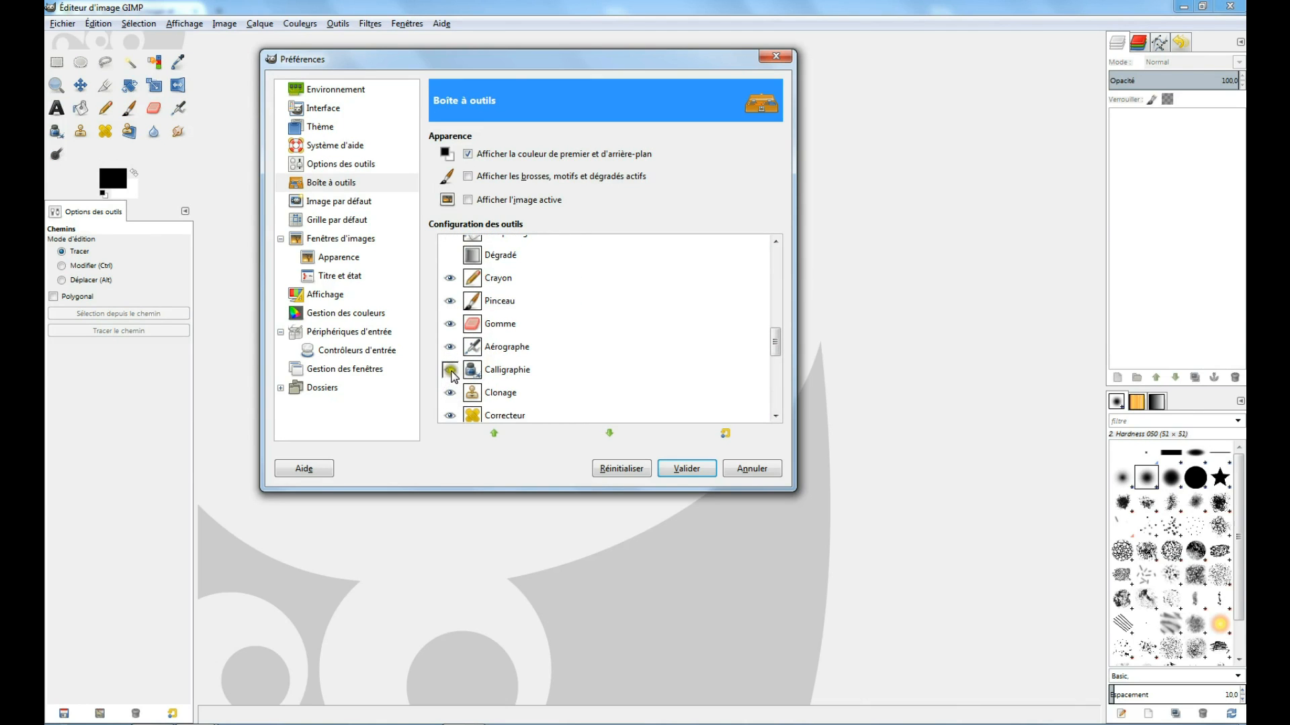
click(452, 373)
scroll(449, 383, down, 1)
click(448, 390)
scroll(448, 392, down, 1)
click(450, 404)
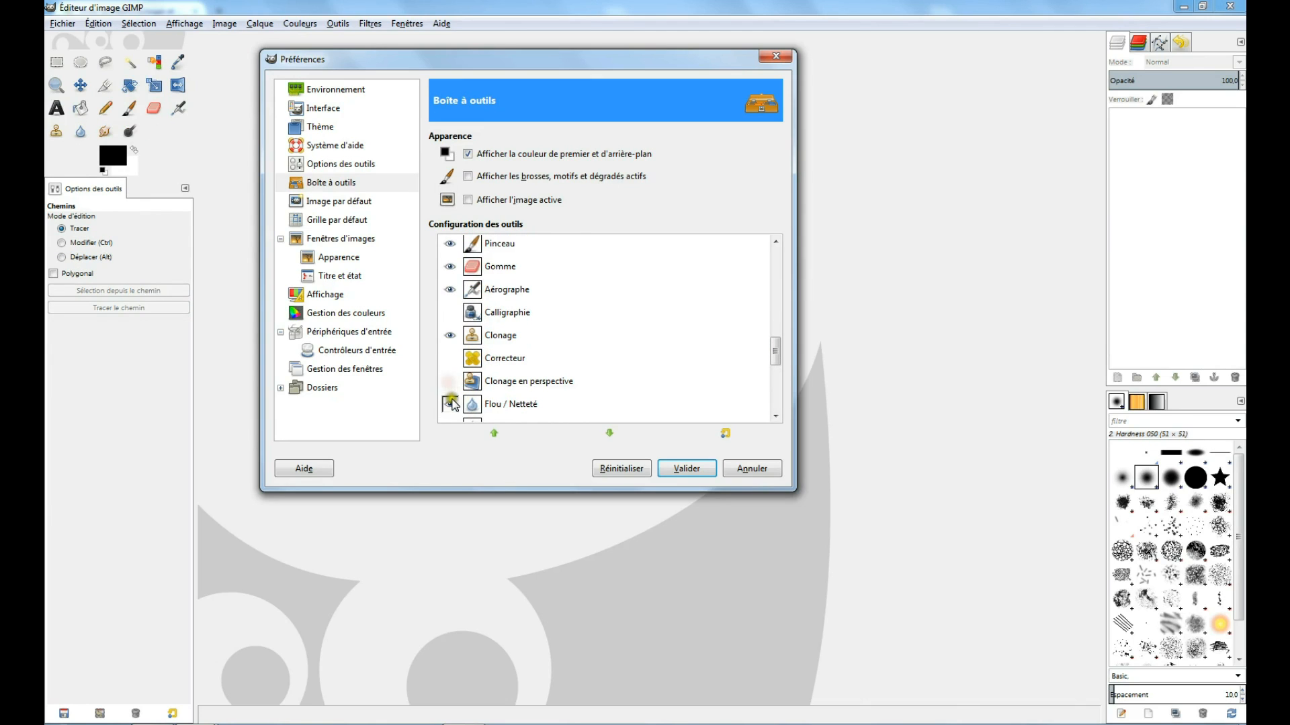
scroll(451, 402, down, 1)
click(449, 398)
scroll(449, 396, down, 1)
click(449, 393)
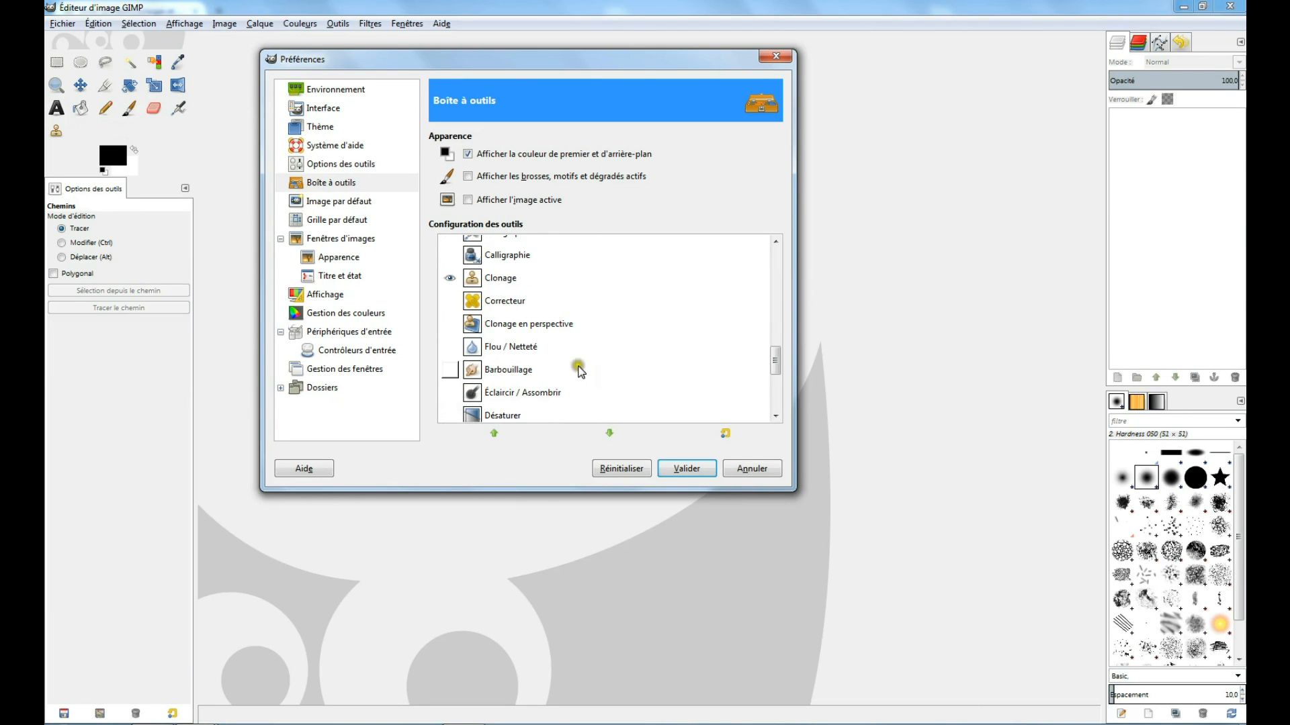
click(687, 470)
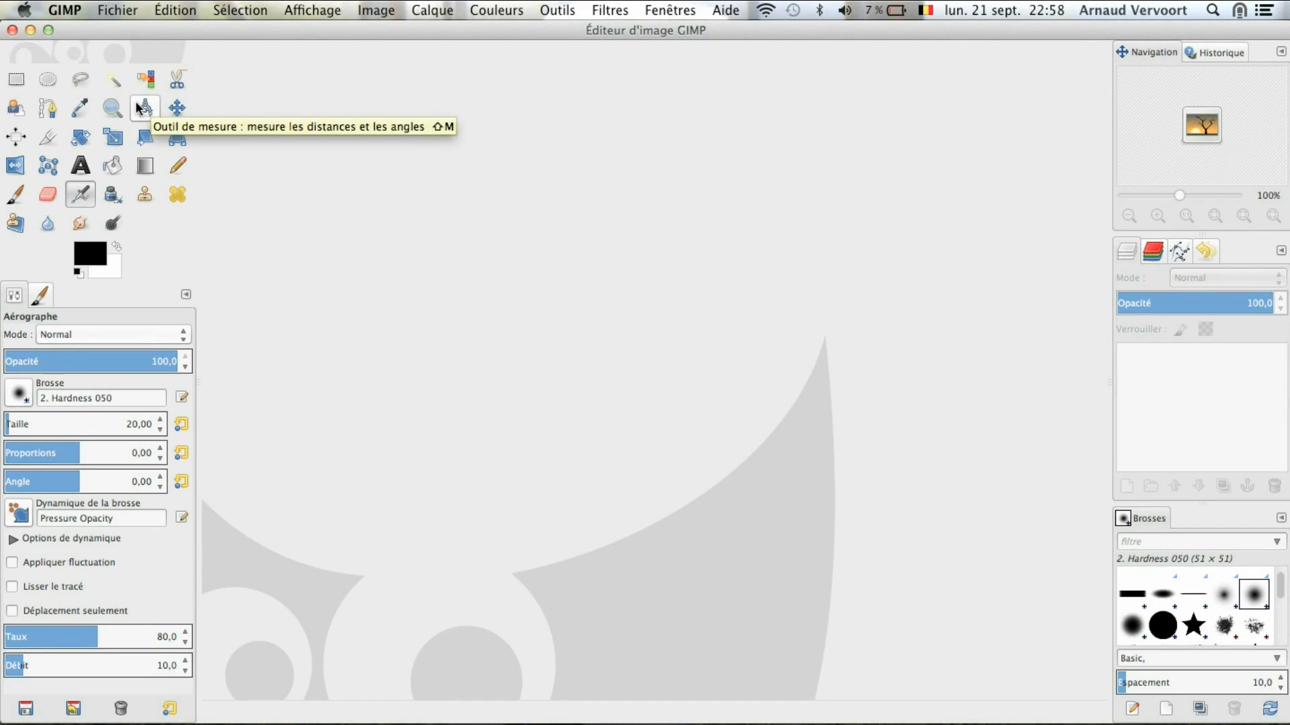
- In the Mac version's toolbox preferences, hide the Aérographe and Calligraphie tools and apply the change
click(65, 10)
click(82, 54)
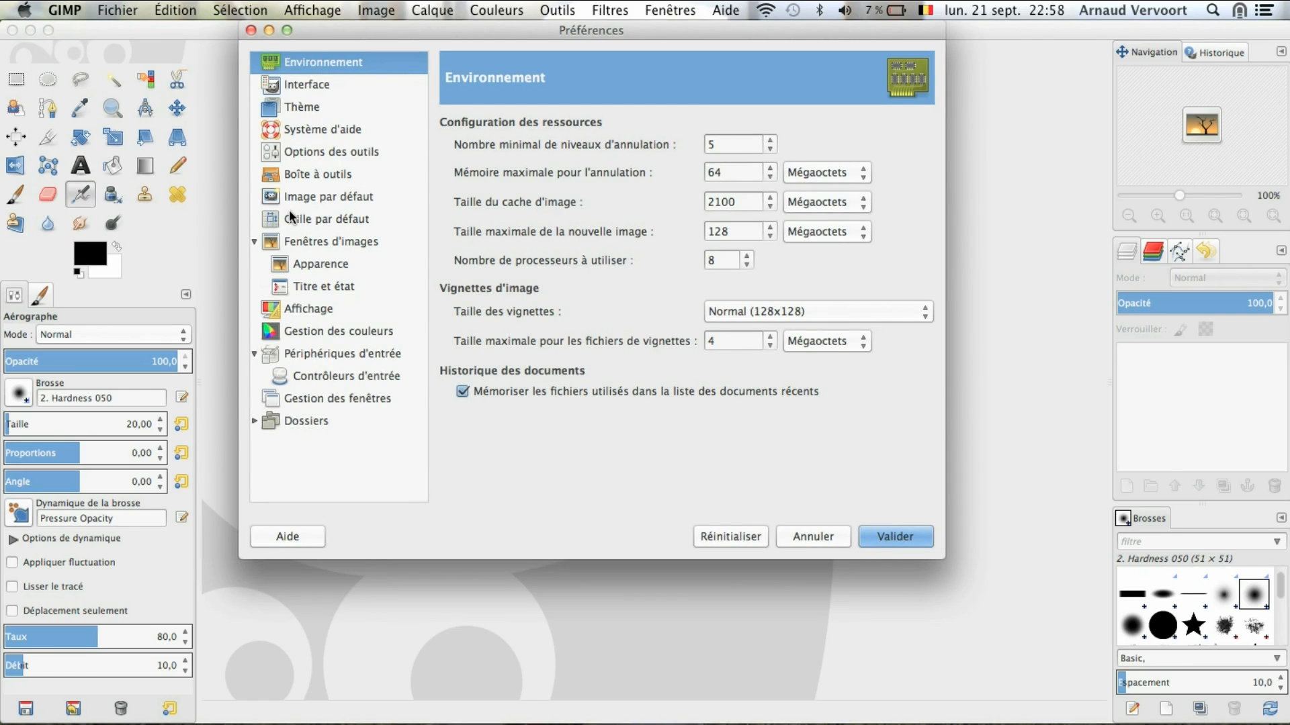
click(340, 174)
click(467, 253)
click(467, 277)
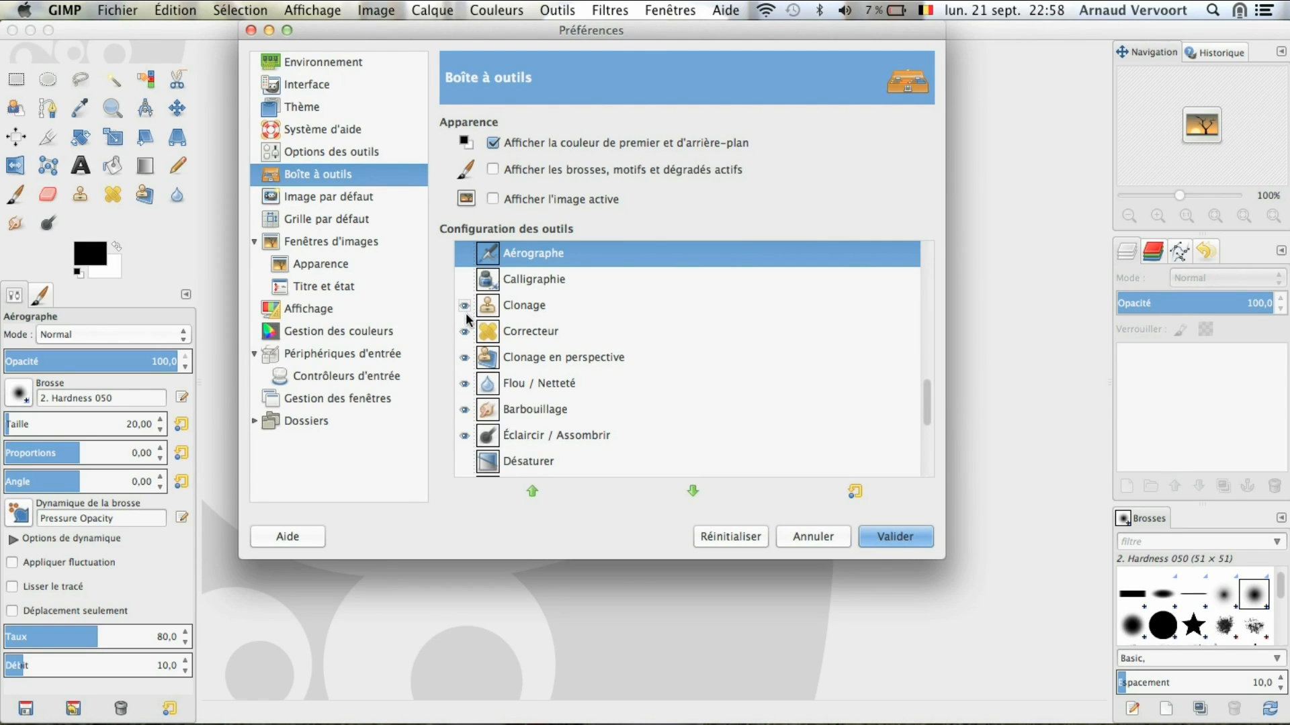
click(885, 535)
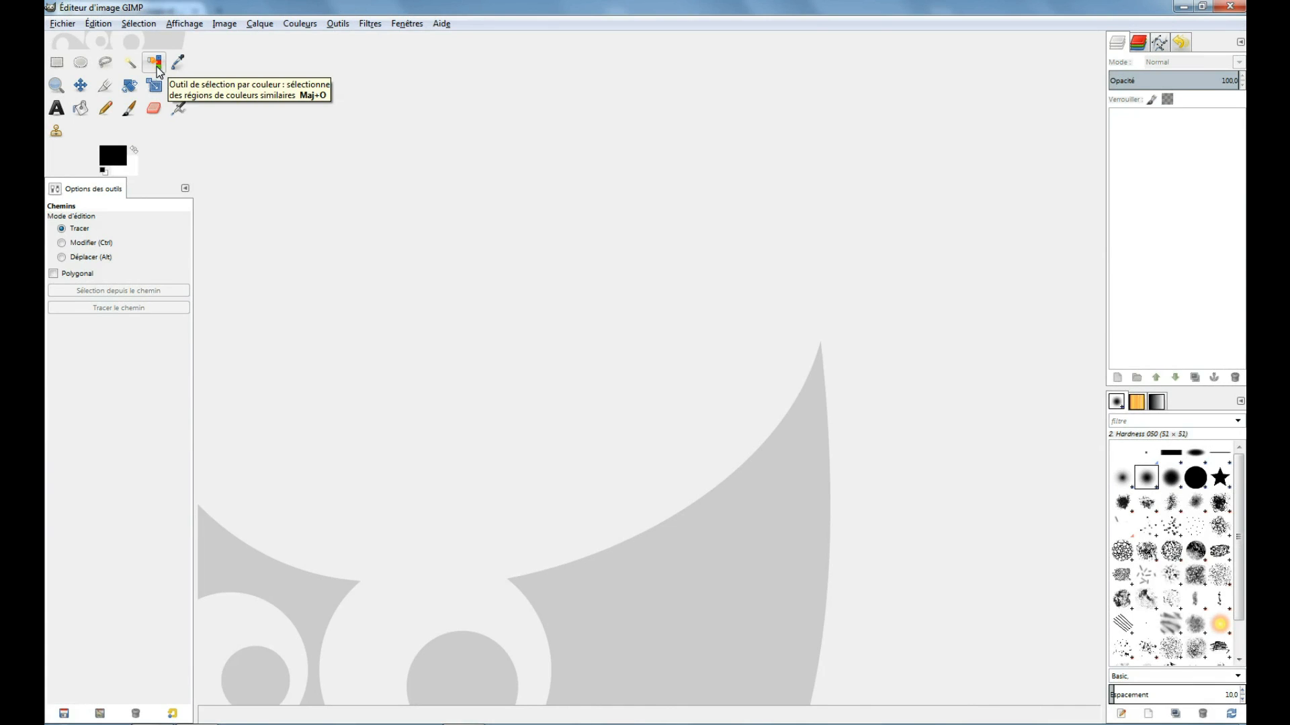
- Create a new blank image 640 pixels wide and 400 pixels high
click(59, 27)
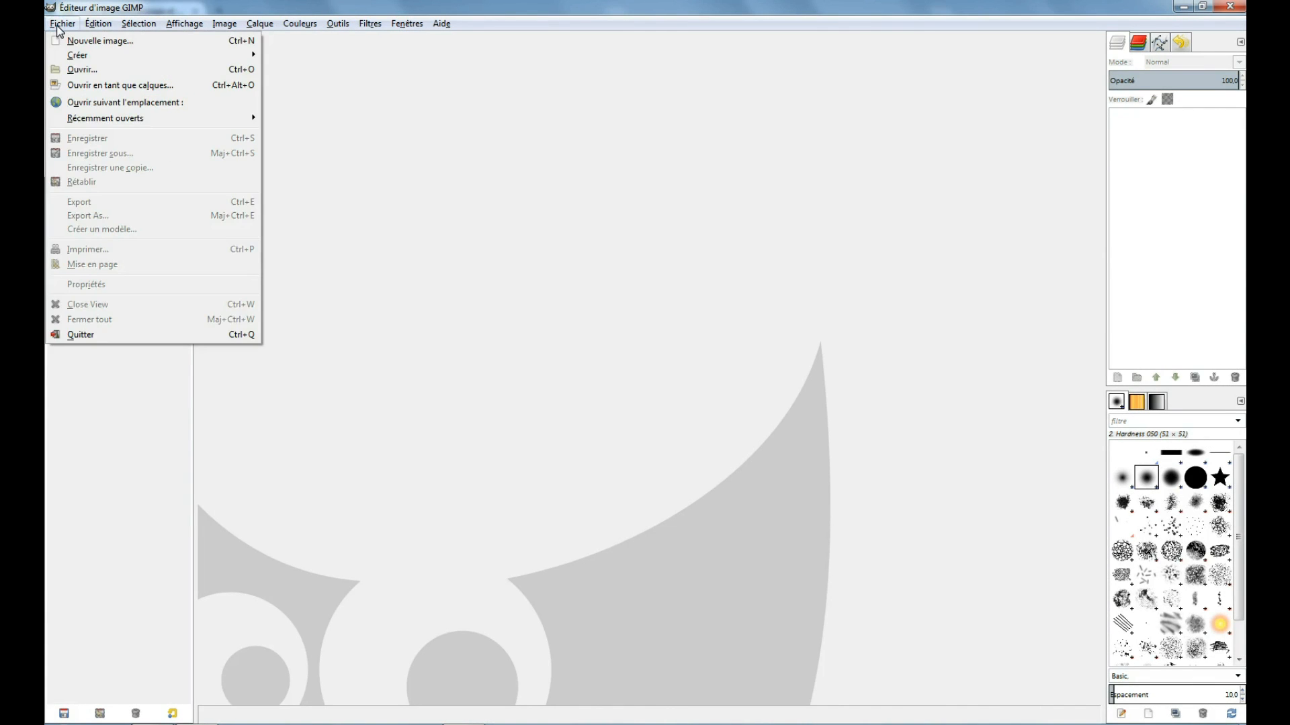
click(141, 43)
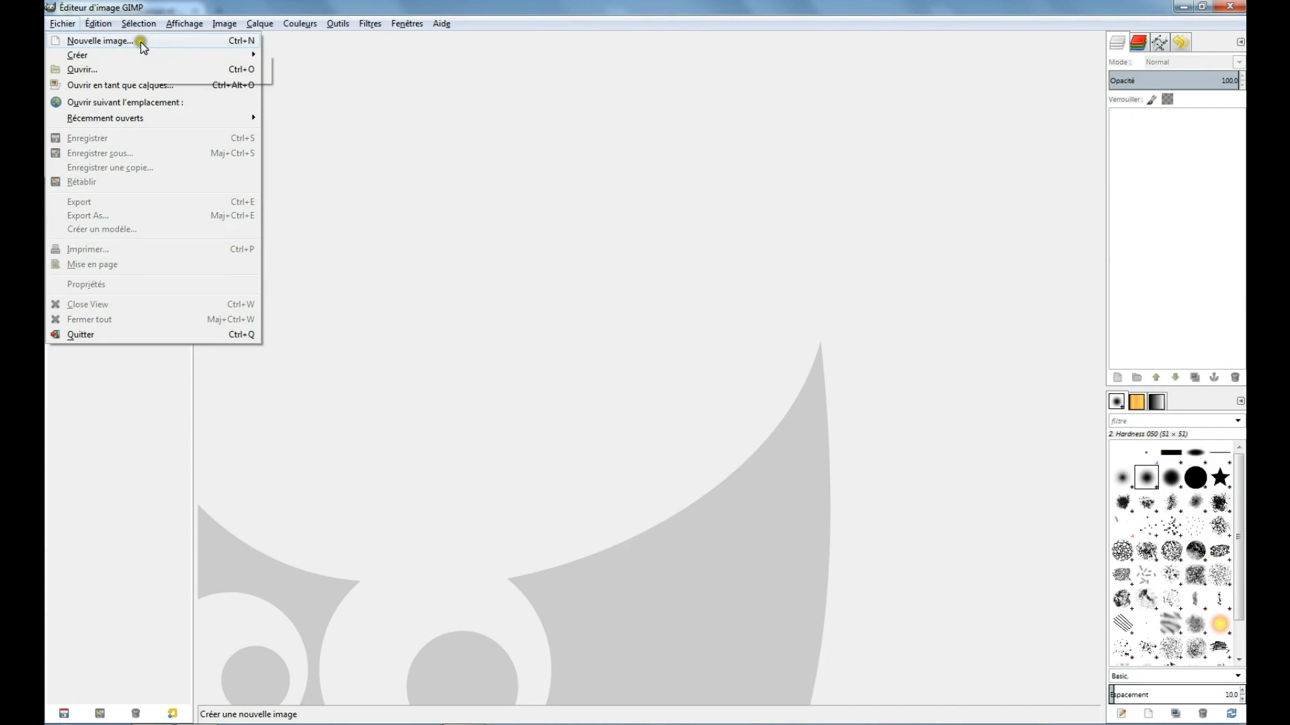
click(106, 42)
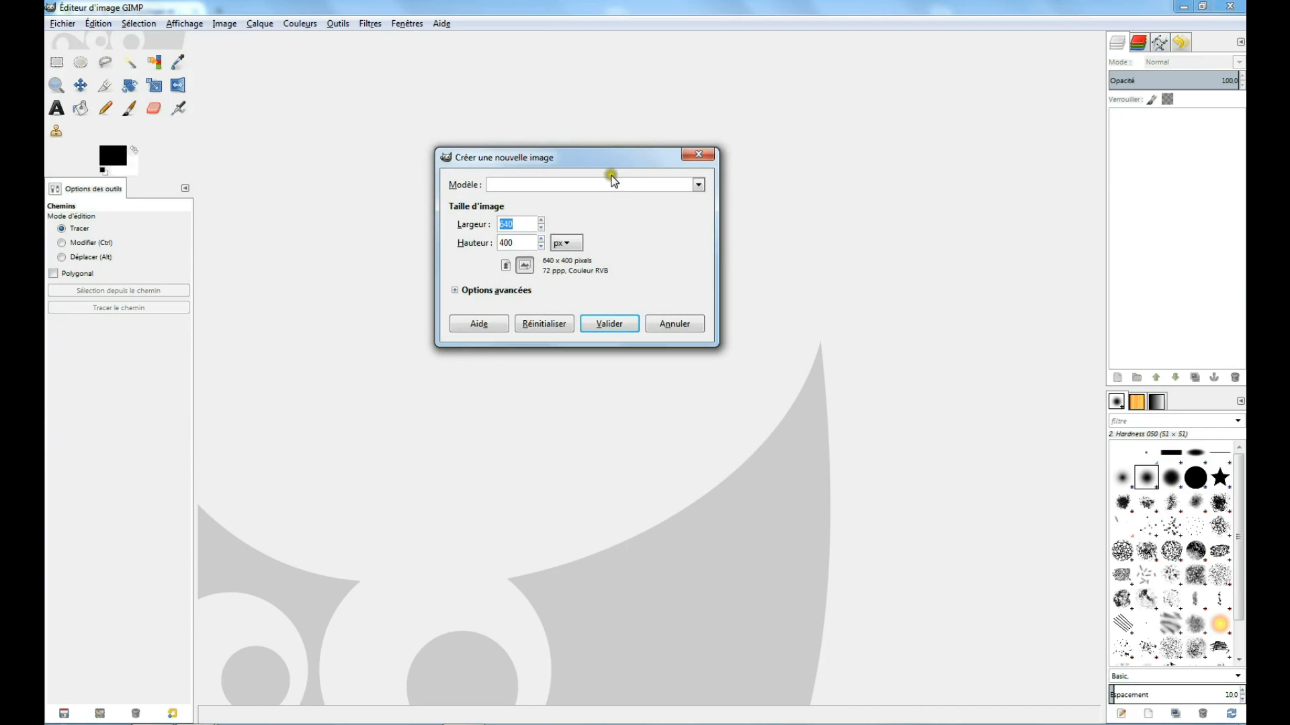
click(525, 222)
click(509, 242)
double_click(509, 243)
click(571, 243)
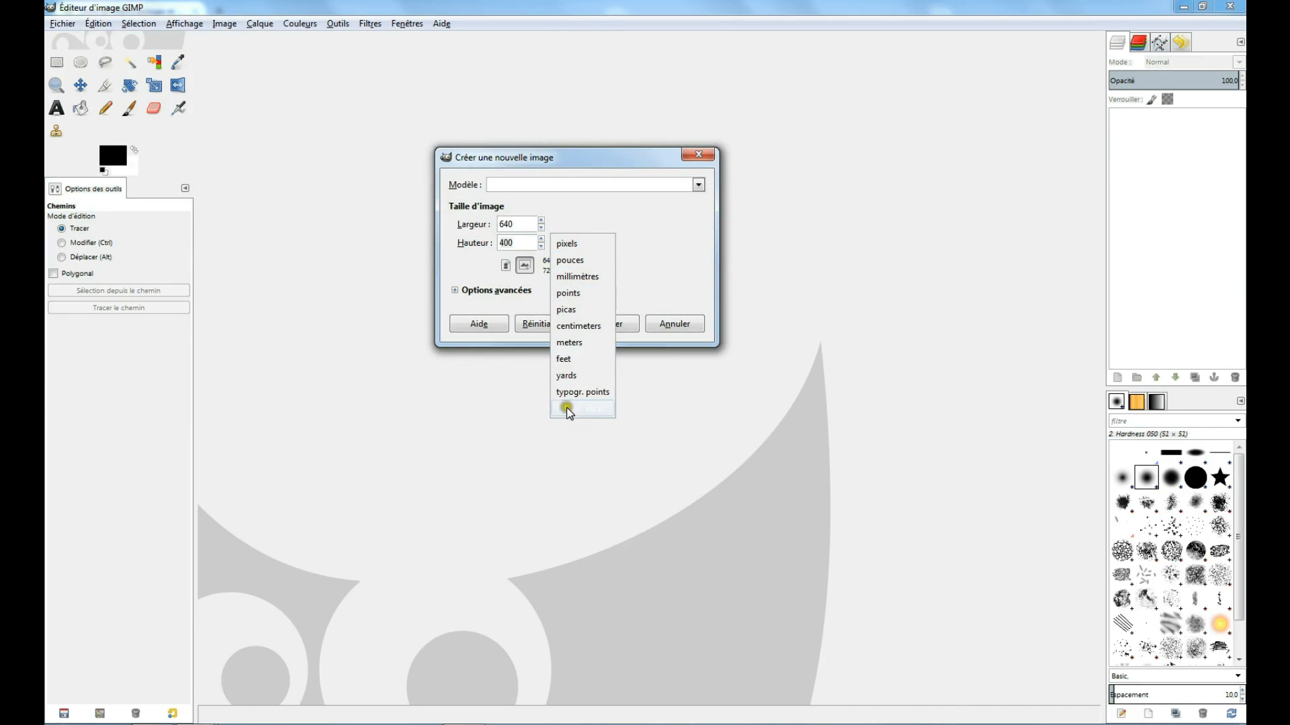
click(586, 242)
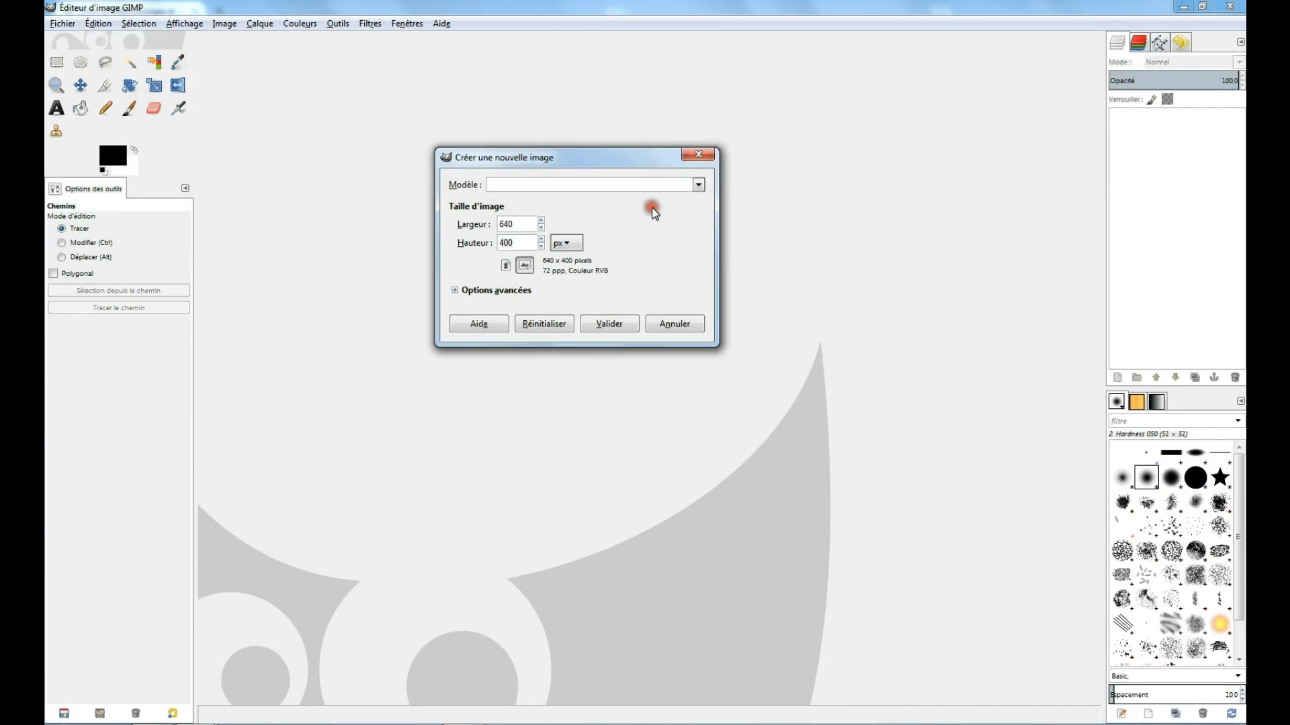
click(613, 323)
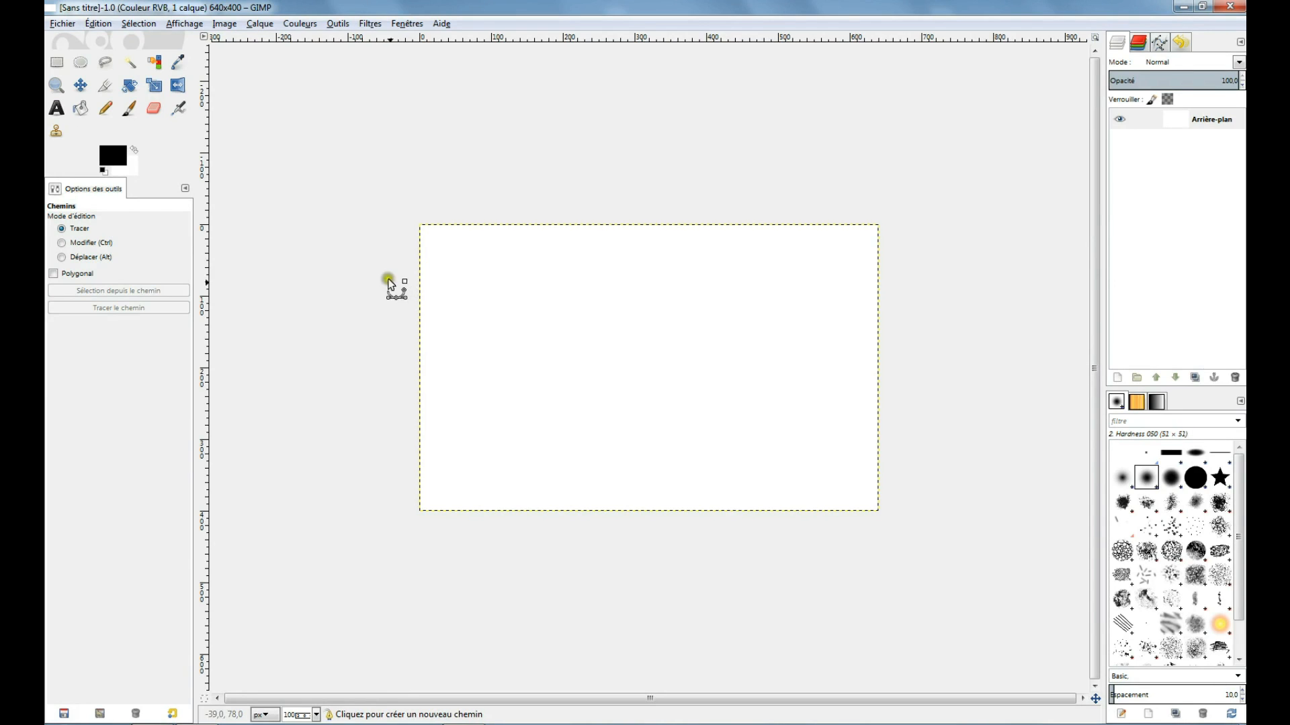
- Copy the UMDB logo image from the University of Namur web page in Firefox
click(62, 23)
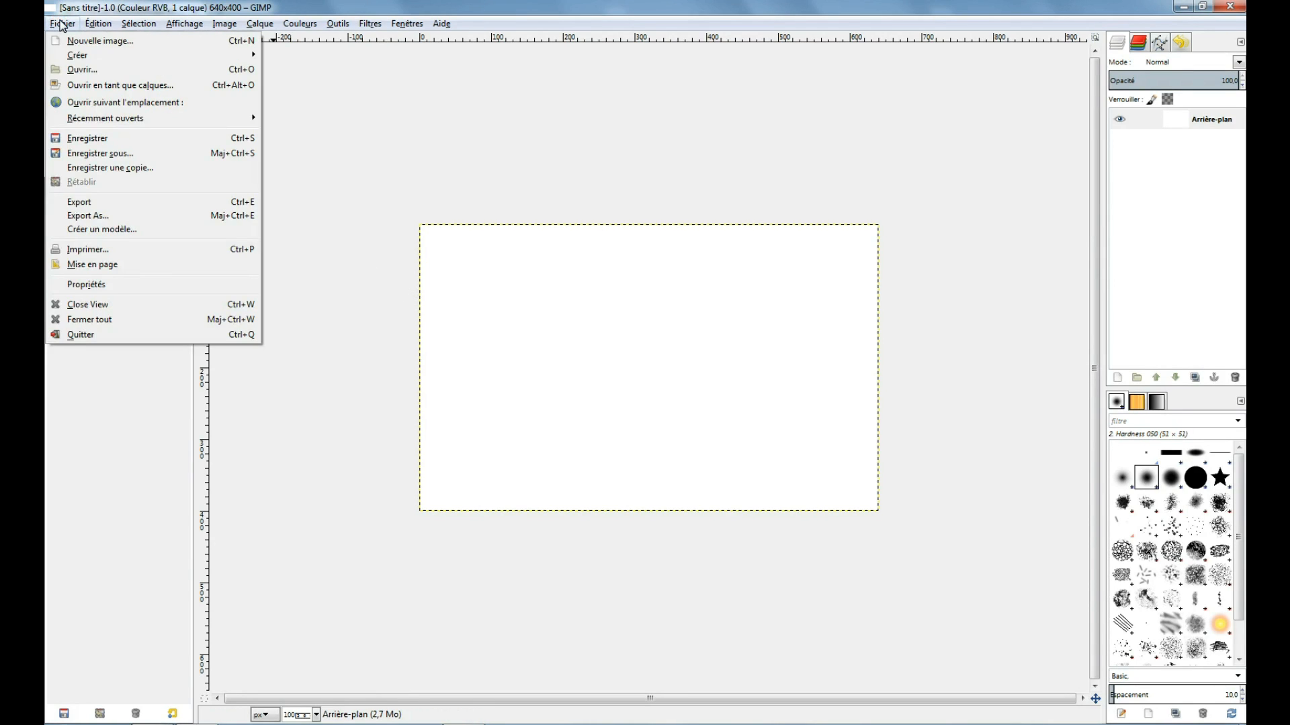
mouse_move(84, 54)
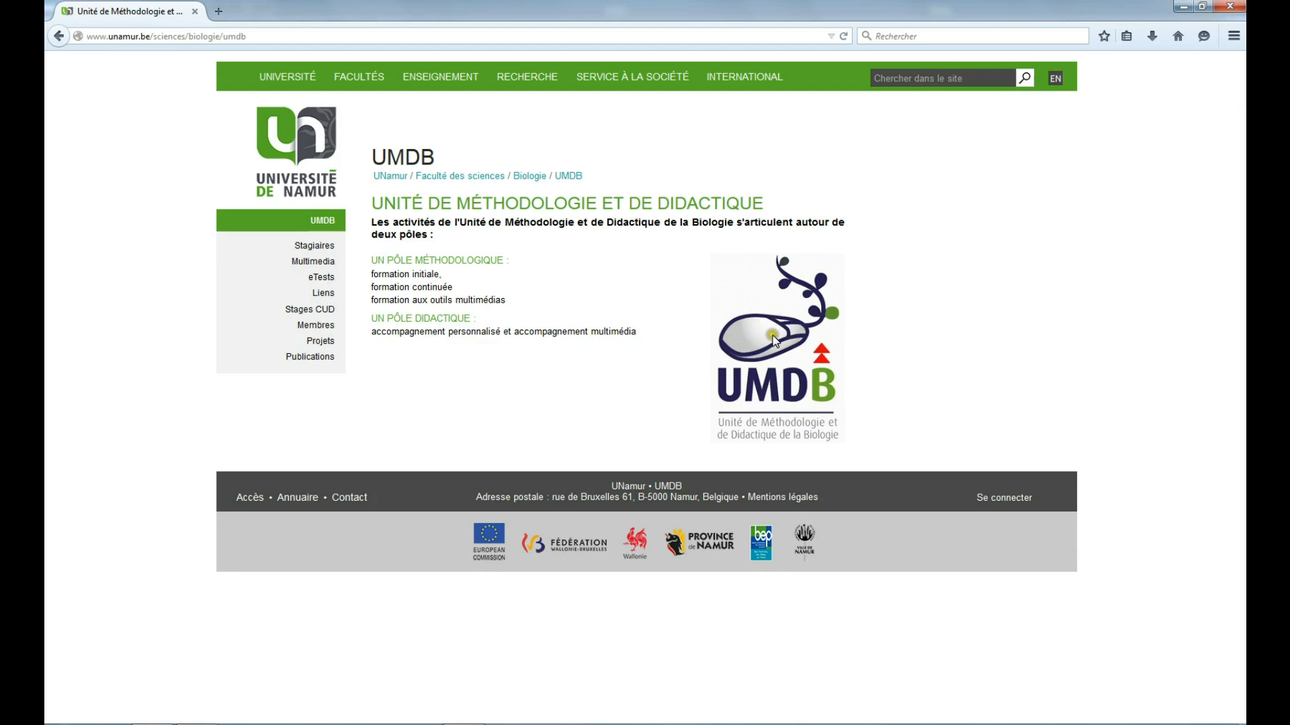
right_click(774, 338)
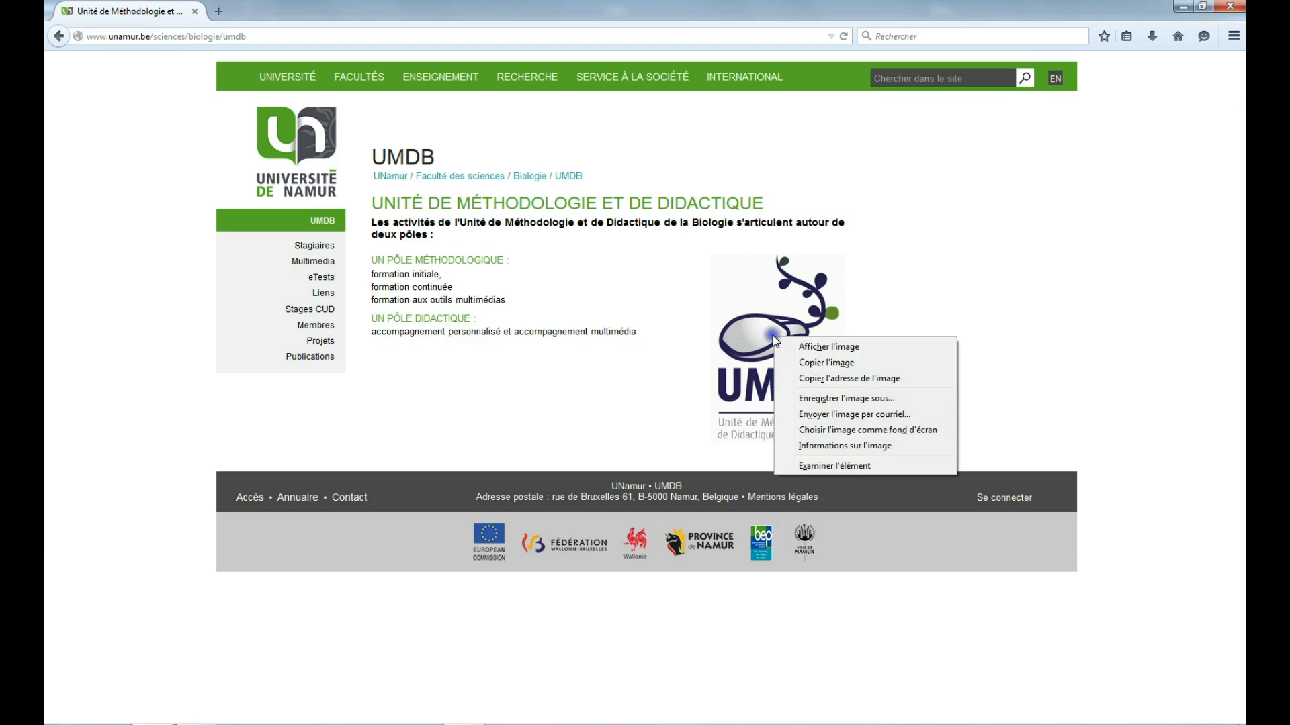
click(797, 366)
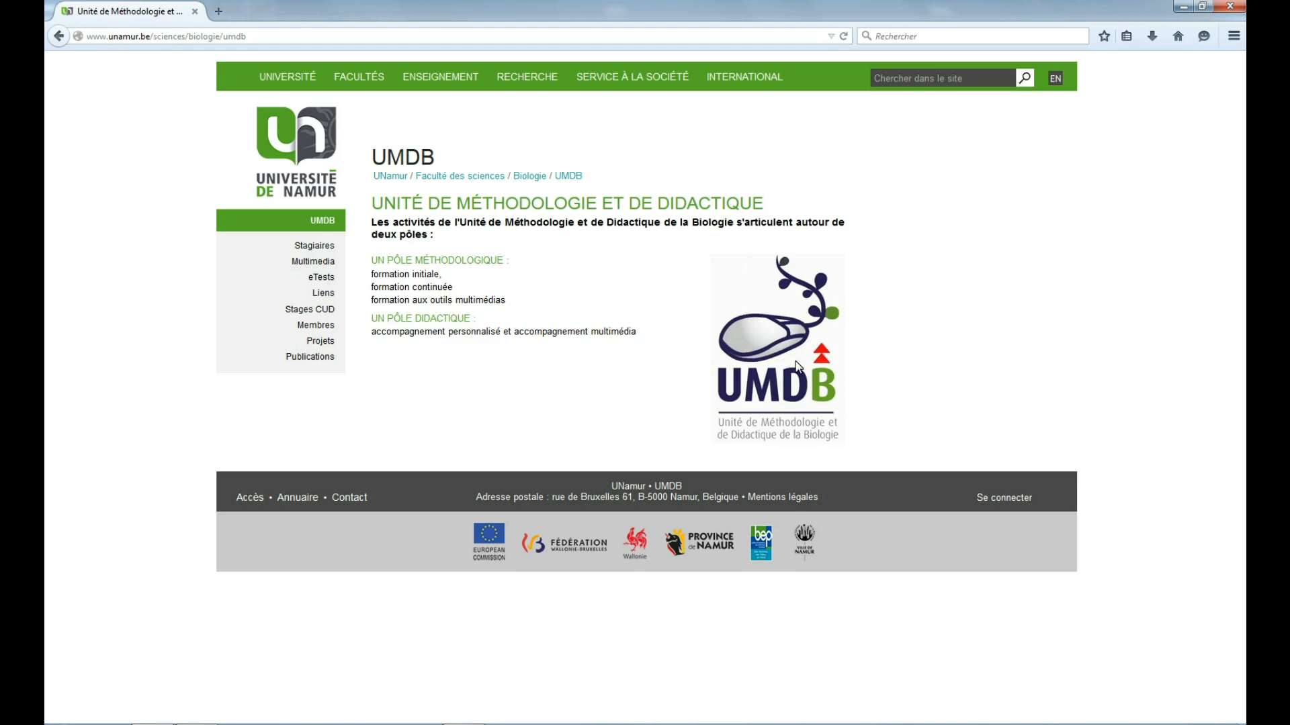
- Switch back to GIMP and create a new image from the UMDB logo in the clipboard
key(alt+Tab)
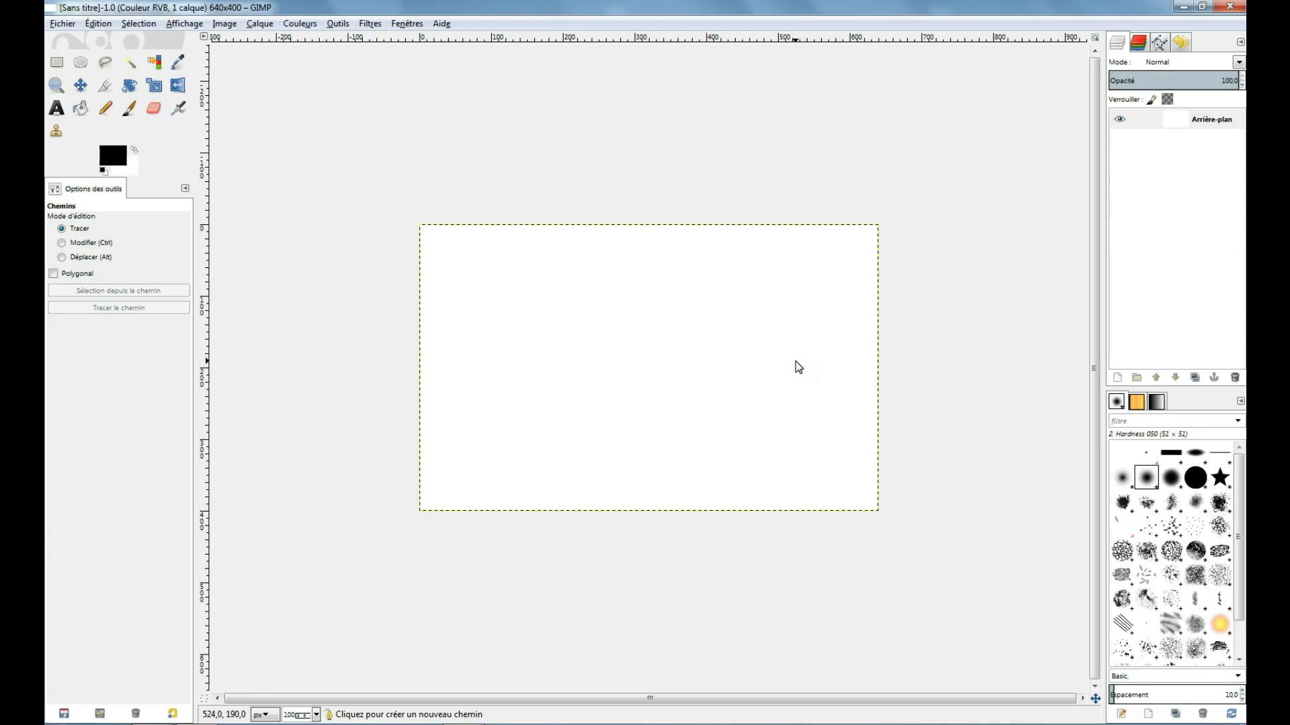
click(54, 25)
mouse_move(128, 55)
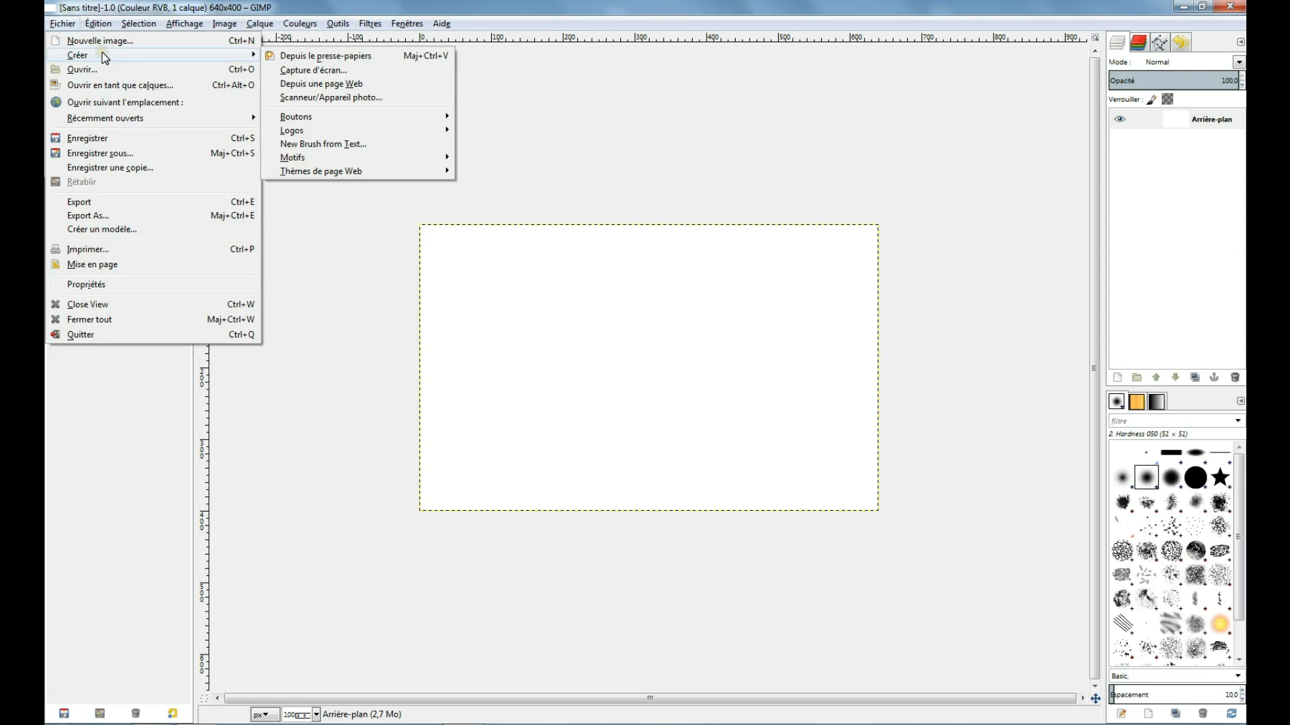
click(338, 58)
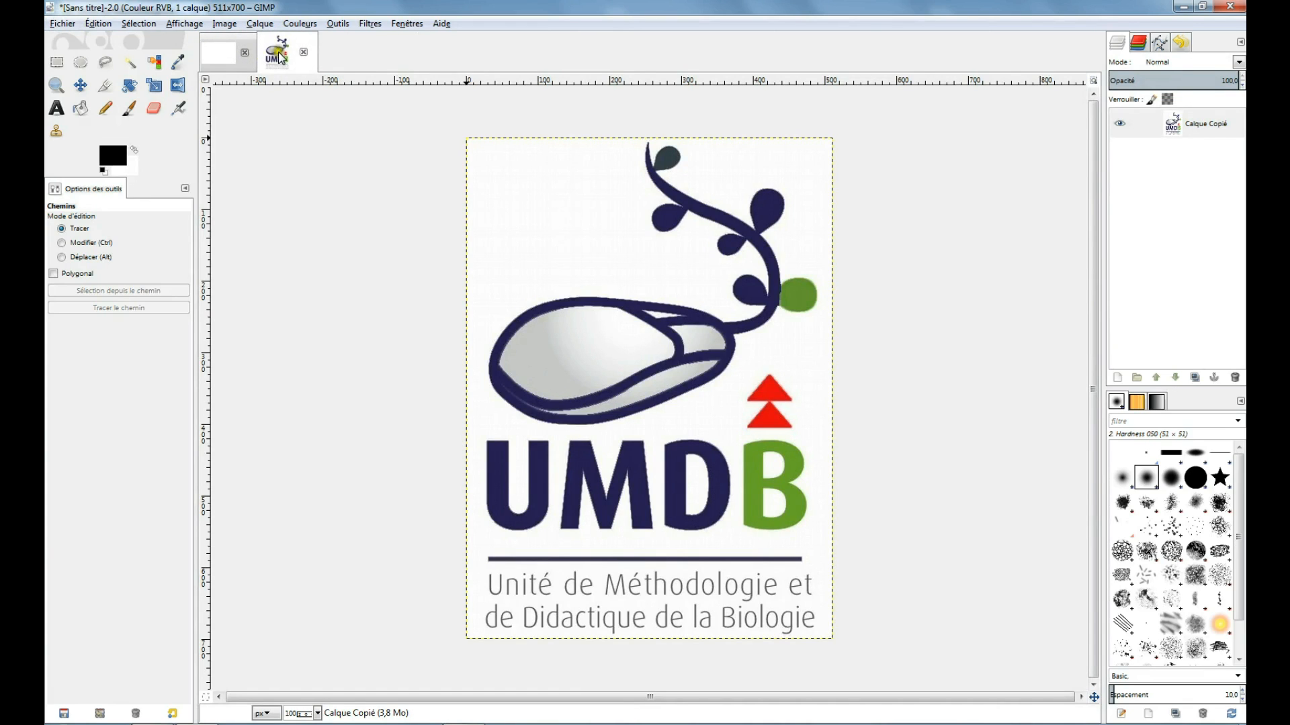
- Alternate between the blank image and the UMDB logo image, ending on the logo
click(215, 58)
click(279, 53)
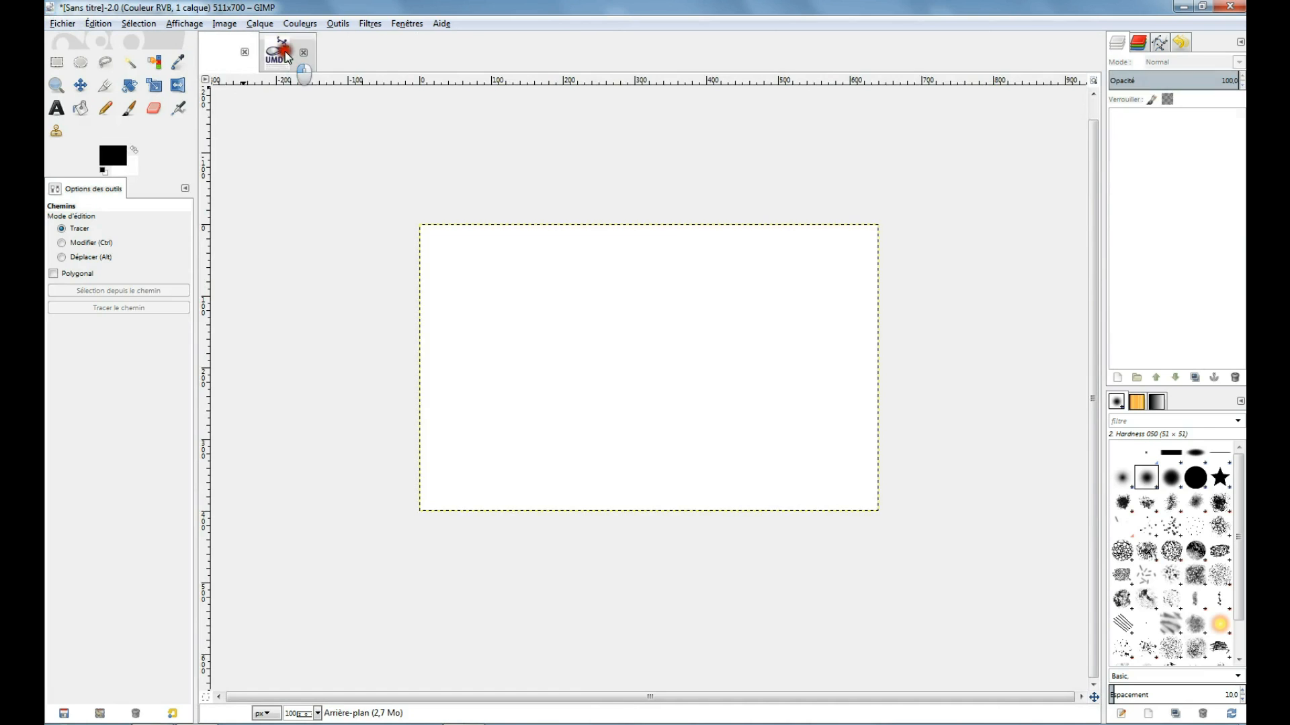
click(211, 53)
click(275, 52)
click(210, 53)
click(275, 53)
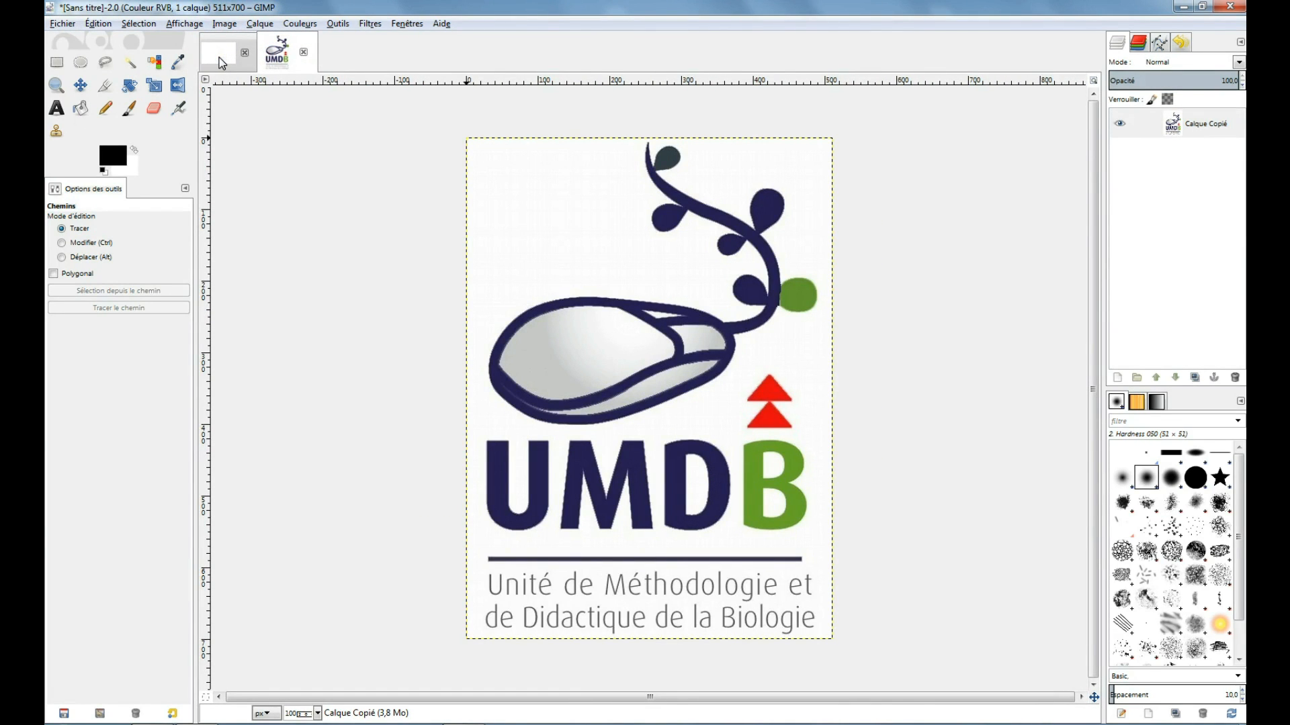